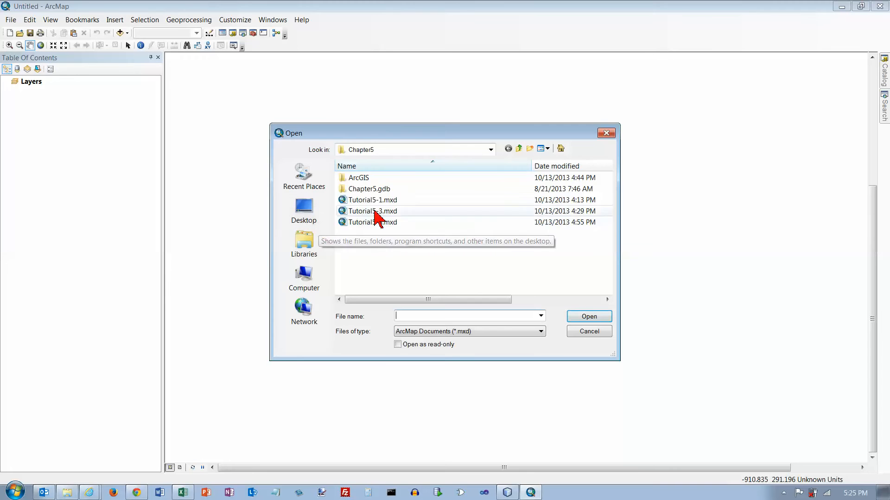
Step: Open the map document Tutorial6-1.mxd from the GIST1\Maps folder without saving the untitled map
{"action": "left_click", "coordinate": [520, 149]}
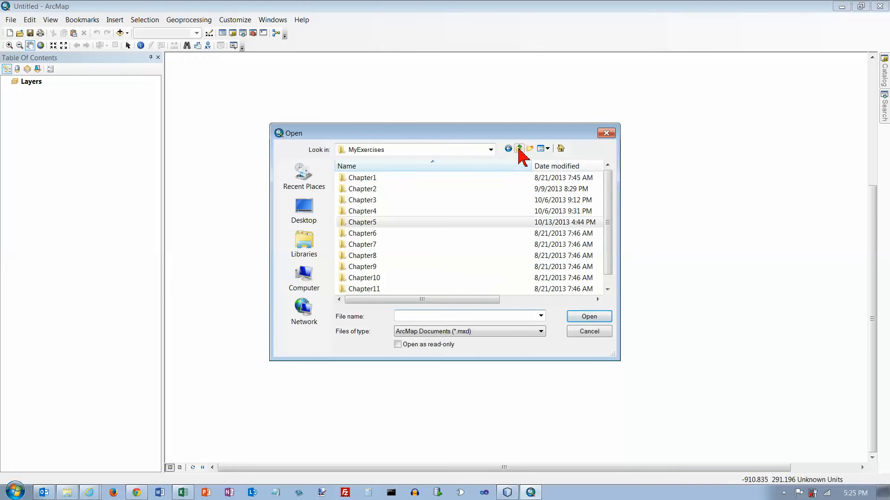
{"action": "left_click", "coordinate": [520, 150]}
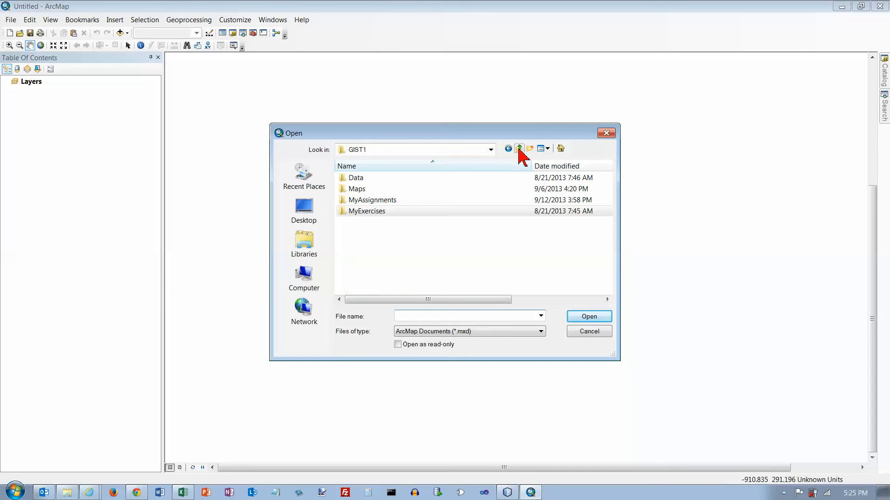
{"action": "double_click", "coordinate": [358, 190]}
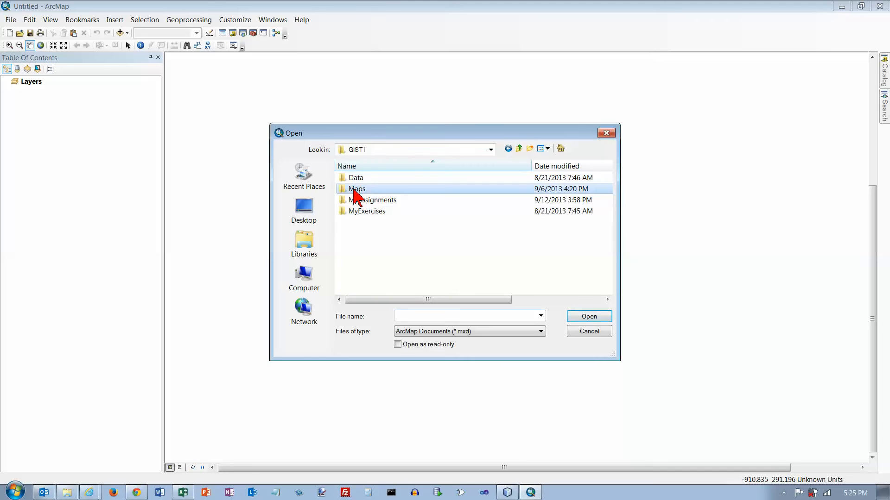
{"action": "scroll", "coordinate": [603, 273], "scroll_direction": "down", "scroll_amount": 7}
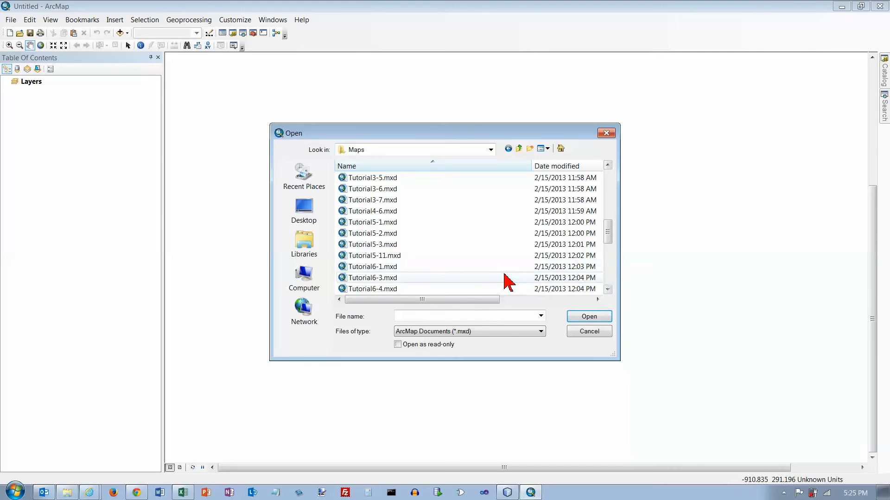
{"action": "double_click", "coordinate": [405, 264]}
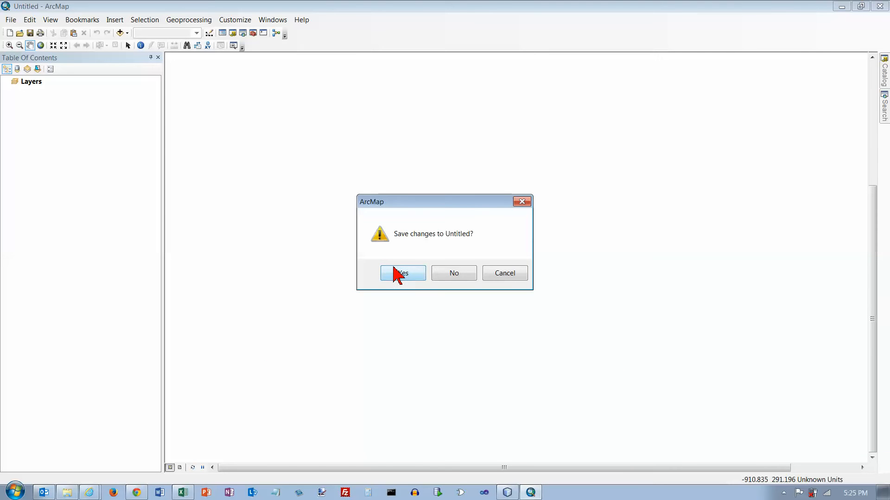
{"action": "left_click", "coordinate": [453, 274]}
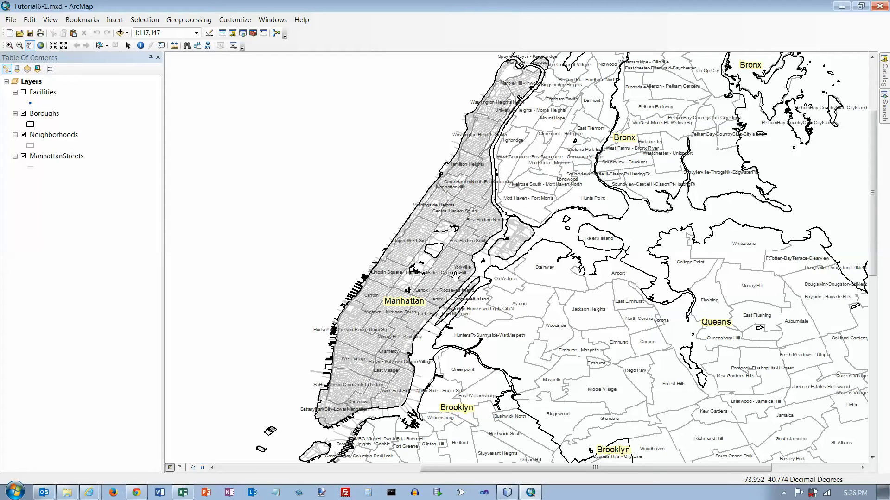
Step: Go to the bookmarked view of Manhattan and save the map as Tutorial6-1.mxd in the MyExercises\Chapter6 folder
{"action": "left_click", "coordinate": [85, 19]}
{"action": "left_click", "coordinate": [93, 55]}
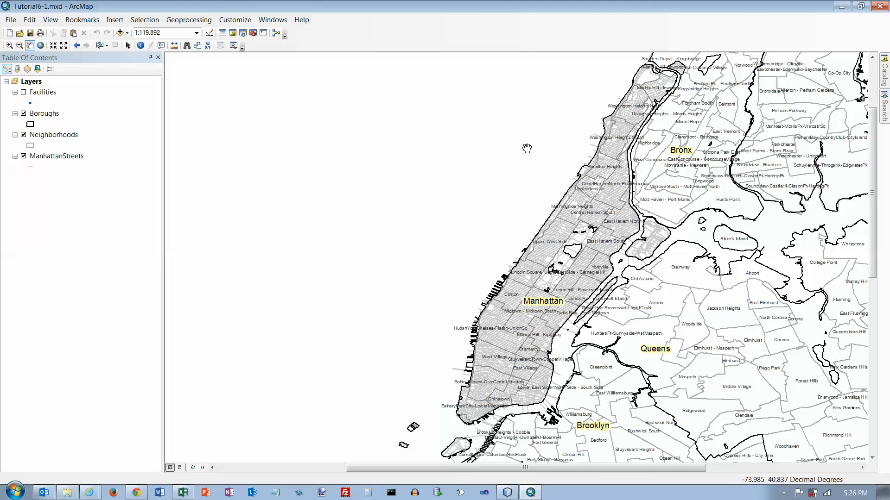
{"action": "left_click", "coordinate": [11, 20]}
{"action": "left_click", "coordinate": [32, 70]}
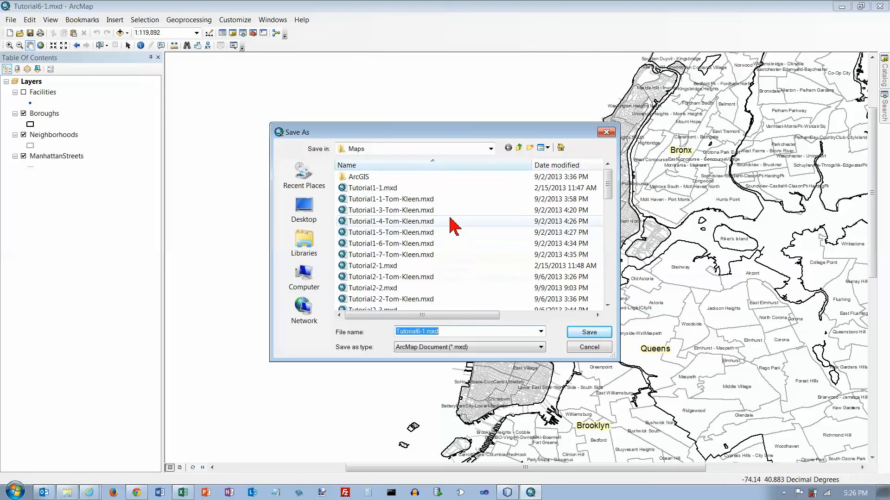
{"action": "left_click", "coordinate": [519, 148]}
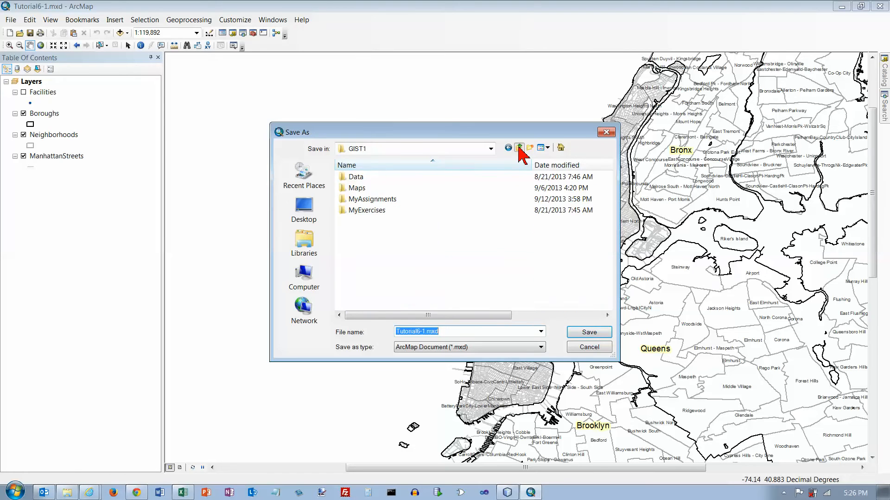
{"action": "double_click", "coordinate": [378, 210]}
{"action": "left_click", "coordinate": [367, 233]}
{"action": "double_click", "coordinate": [368, 234]}
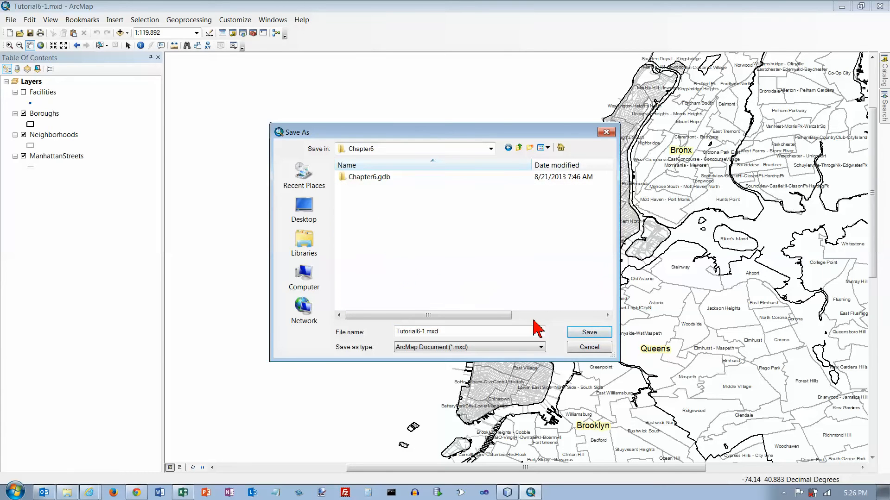
{"action": "left_click", "coordinate": [589, 332]}
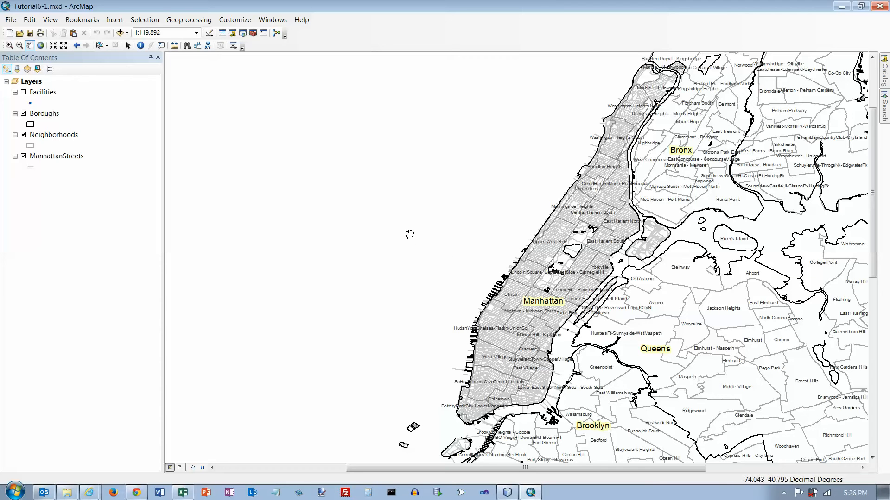
Step: Start a Select By Attributes query with Neighborhoods as the target layer
{"action": "left_click", "coordinate": [147, 20]}
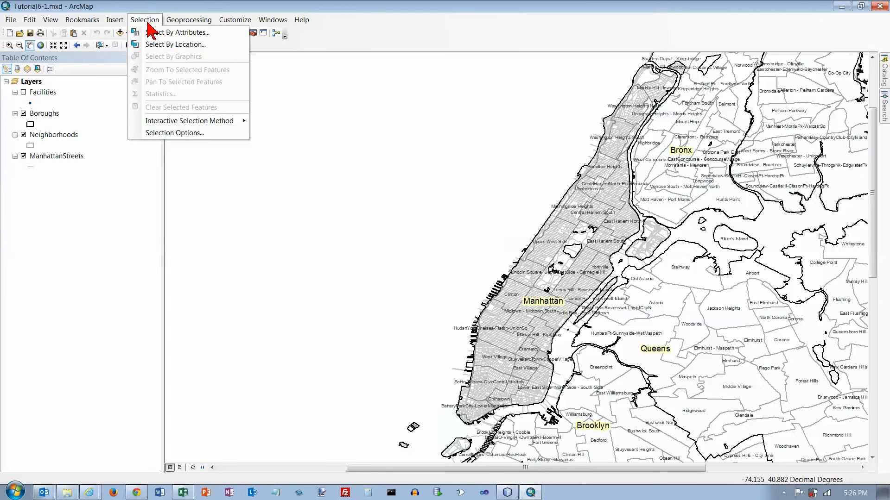
{"action": "left_click", "coordinate": [151, 32]}
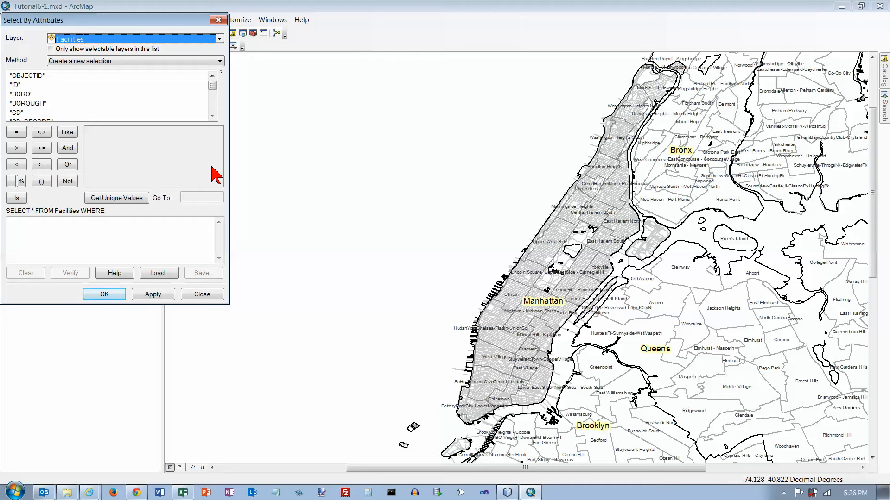
{"action": "left_click", "coordinate": [220, 38]}
{"action": "left_click", "coordinate": [123, 74]}
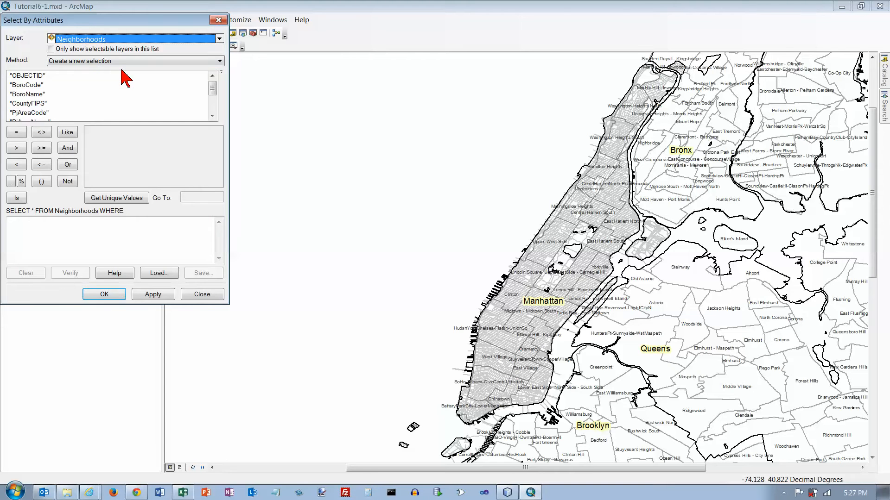
{"action": "left_click_drag", "start_coordinate": [128, 20], "coordinate": [356, 62]}
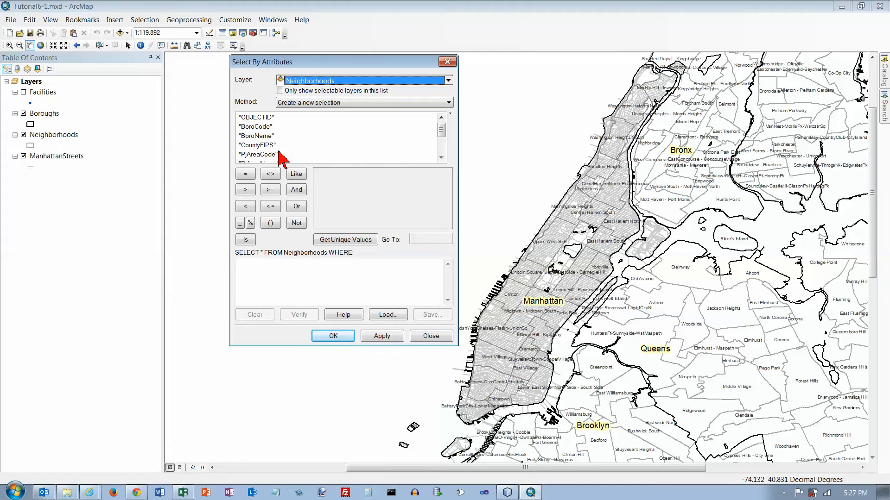
Step: Build the query expression "Name" = 'Lower East Side' from the layer's fields and unique values
{"action": "left_click", "coordinate": [442, 148]}
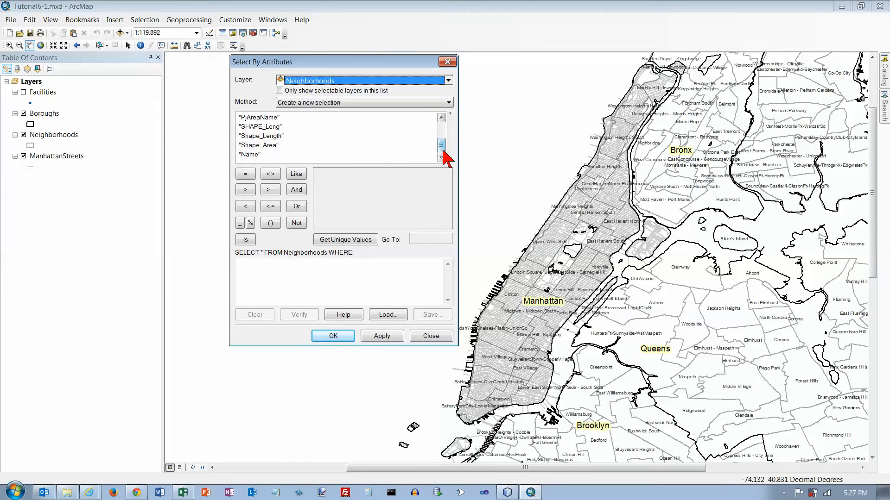
{"action": "double_click", "coordinate": [248, 154]}
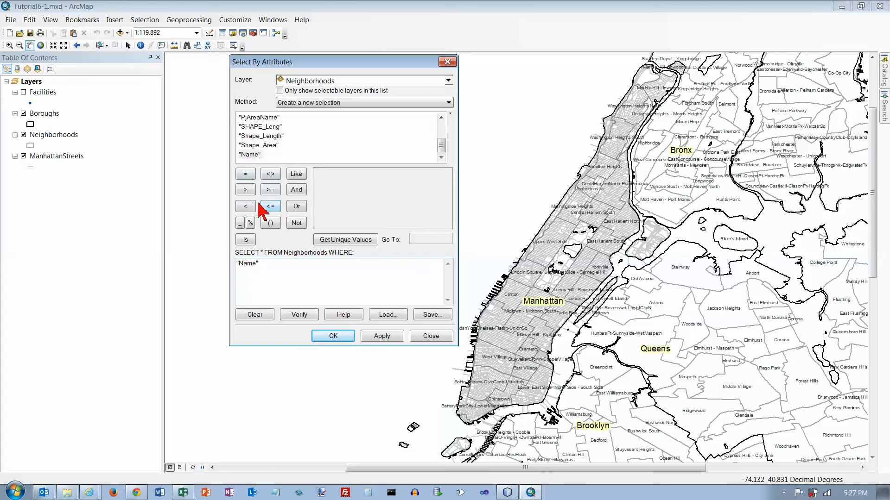
{"action": "left_click", "coordinate": [245, 175]}
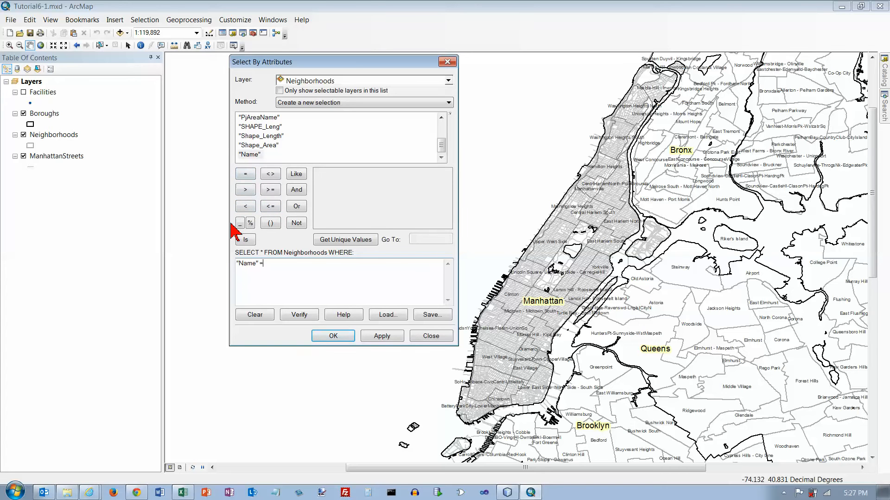
{"action": "left_click", "coordinate": [333, 242]}
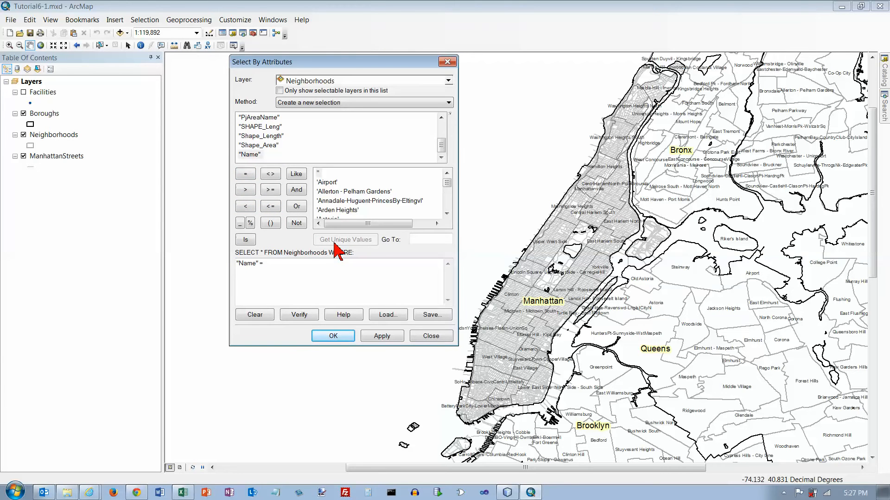
{"action": "left_click", "coordinate": [448, 207]}
{"action": "left_click", "coordinate": [448, 208]}
{"action": "left_click", "coordinate": [448, 207]}
{"action": "left_click", "coordinate": [448, 207]}
{"action": "left_click", "coordinate": [448, 207]}
{"action": "left_click", "coordinate": [448, 207]}
{"action": "left_click", "coordinate": [448, 207]}
{"action": "left_click", "coordinate": [448, 207]}
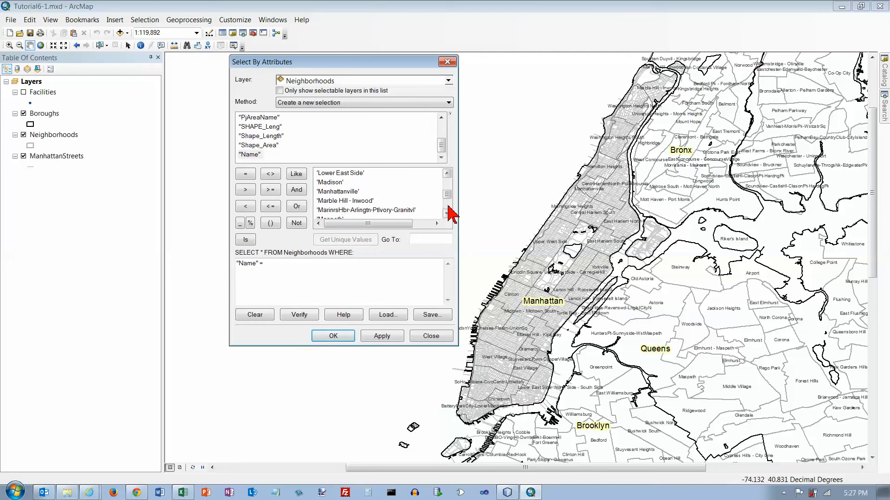
{"action": "left_click", "coordinate": [344, 174]}
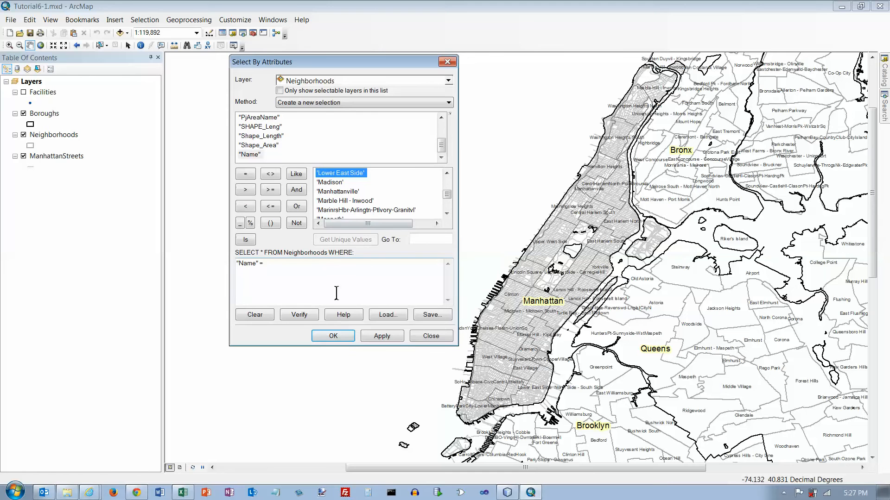
{"action": "double_click", "coordinate": [330, 175]}
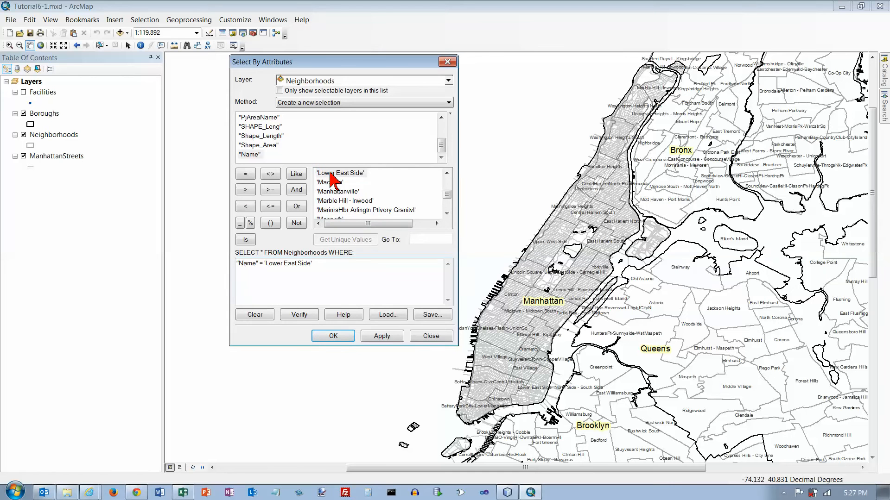
Step: Apply the attribute query and zoom the map to the selected neighborhood
{"action": "left_click", "coordinate": [386, 338]}
{"action": "left_click", "coordinate": [334, 337]}
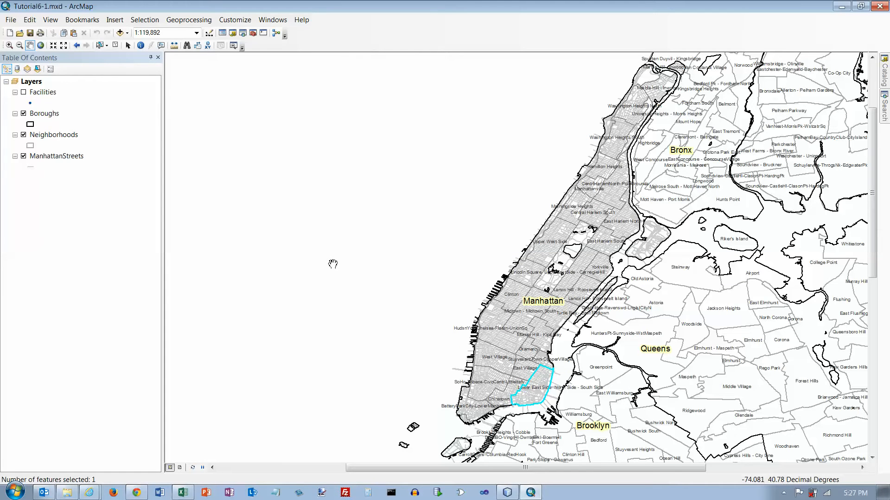
{"action": "left_click", "coordinate": [145, 21]}
{"action": "left_click", "coordinate": [160, 71]}
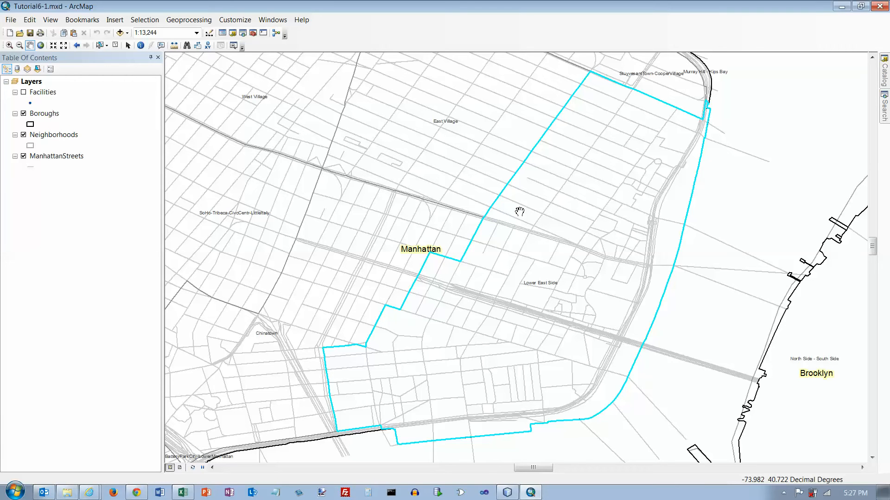
Step: Start exporting the selected Neighborhoods feature and choose MyExercises\Chapter6\Chapter6.gdb as the output location
{"action": "left_click", "coordinate": [60, 135]}
{"action": "right_click", "coordinate": [63, 141]}
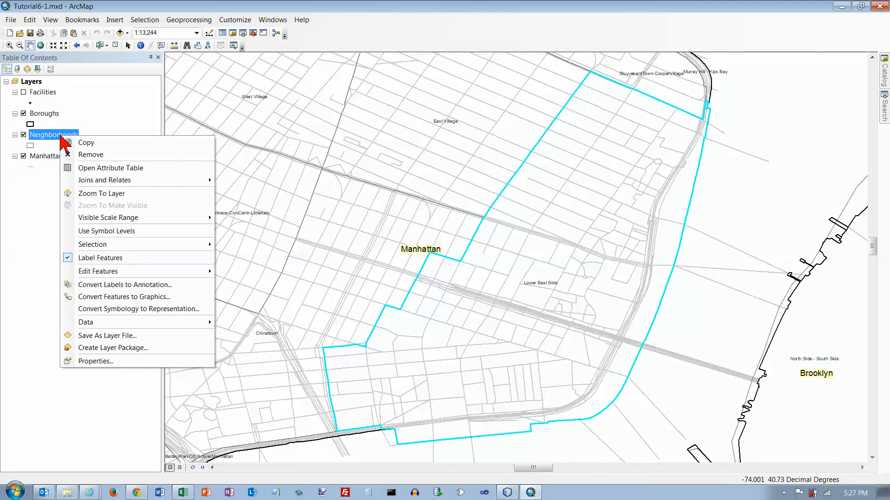
{"action": "mouse_move", "coordinate": [113, 323]}
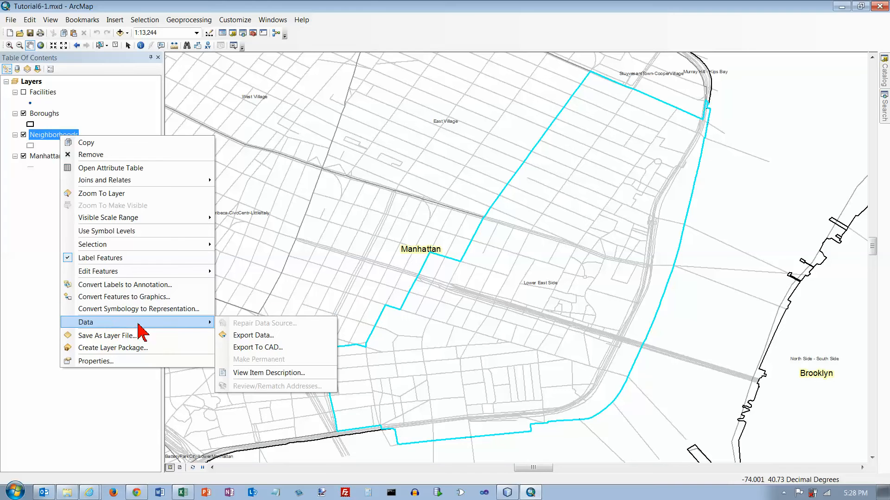
{"action": "left_click", "coordinate": [245, 336]}
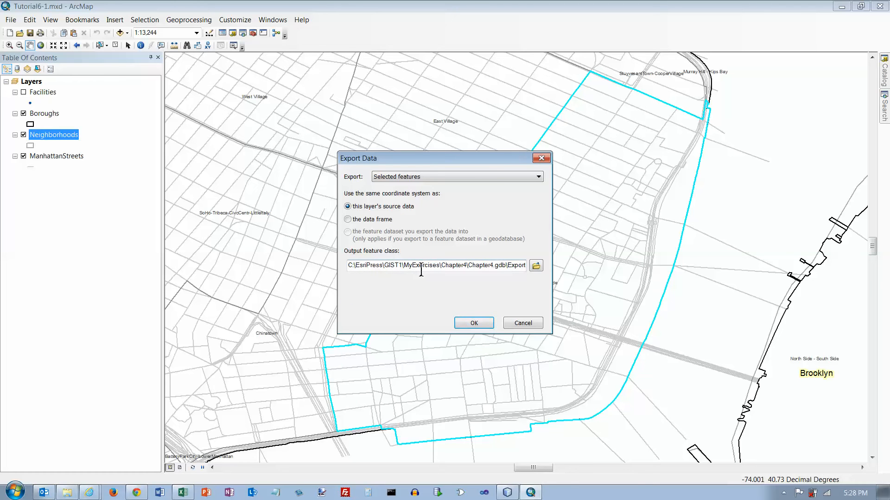
{"action": "left_click", "coordinate": [536, 266]}
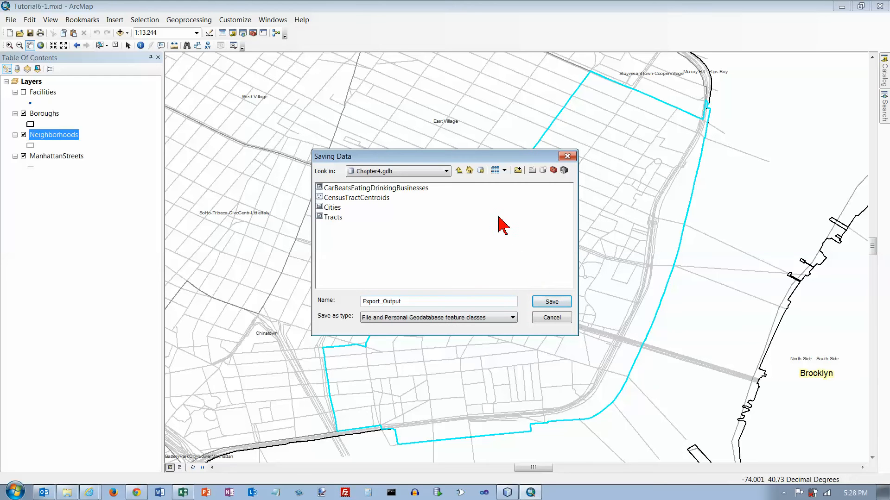
{"action": "left_click", "coordinate": [458, 170]}
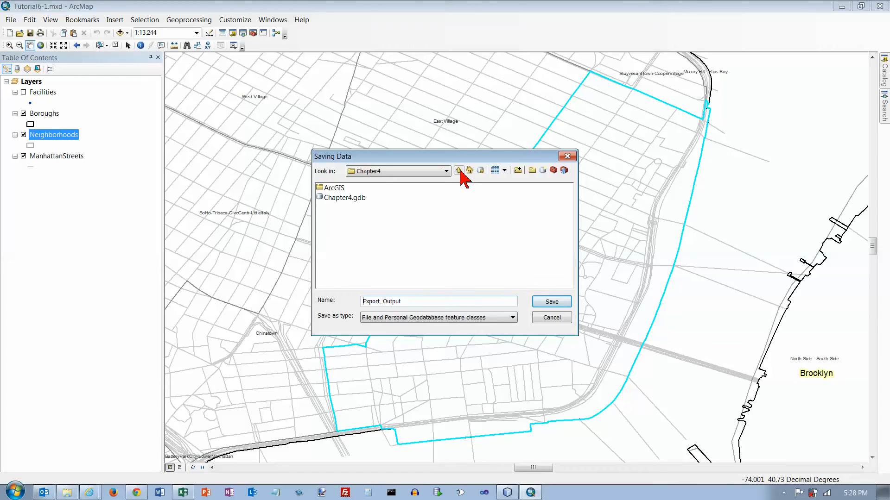
{"action": "left_click", "coordinate": [459, 171]}
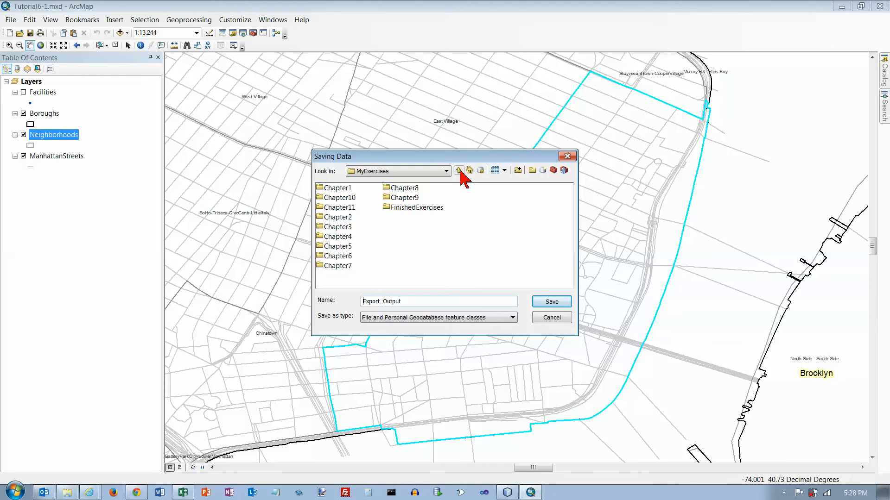
{"action": "double_click", "coordinate": [347, 257]}
{"action": "double_click", "coordinate": [349, 198]}
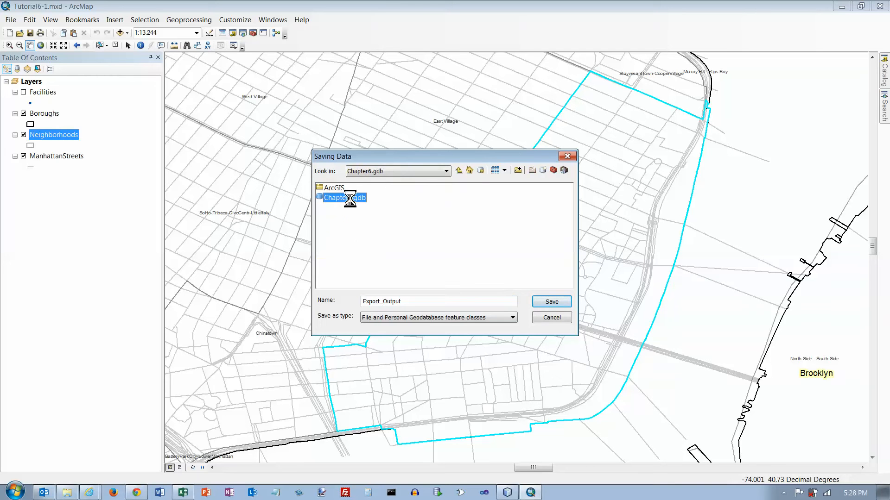
Step: Name the output feature class LowerEastSide, run the export and add the result to the map as a layer
{"action": "double_click", "coordinate": [423, 302]}
{"action": "type", "text": "Lower"}
{"action": "key", "text": "Return"}
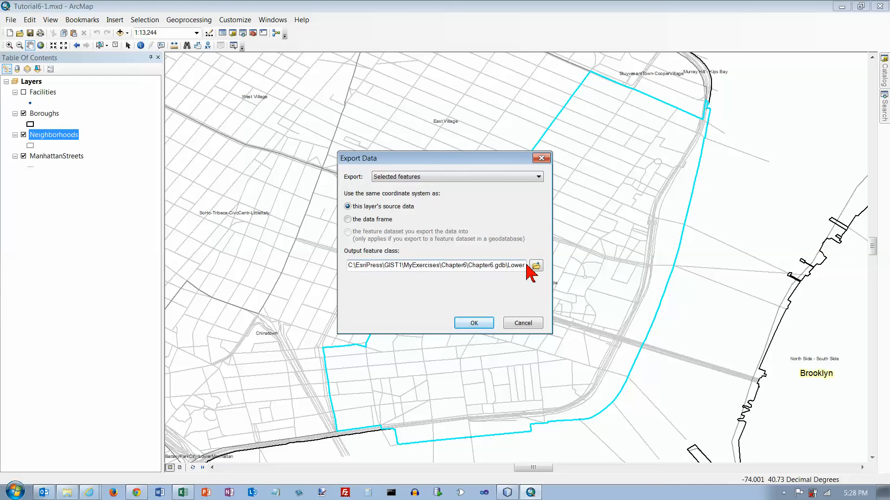
{"action": "left_click", "coordinate": [526, 265]}
{"action": "type", "text": "EastSide"}
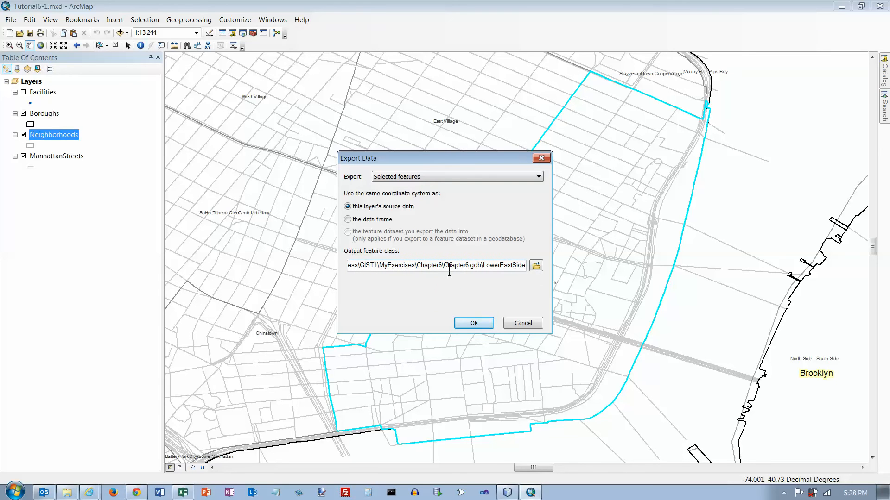
{"action": "left_click", "coordinate": [481, 326]}
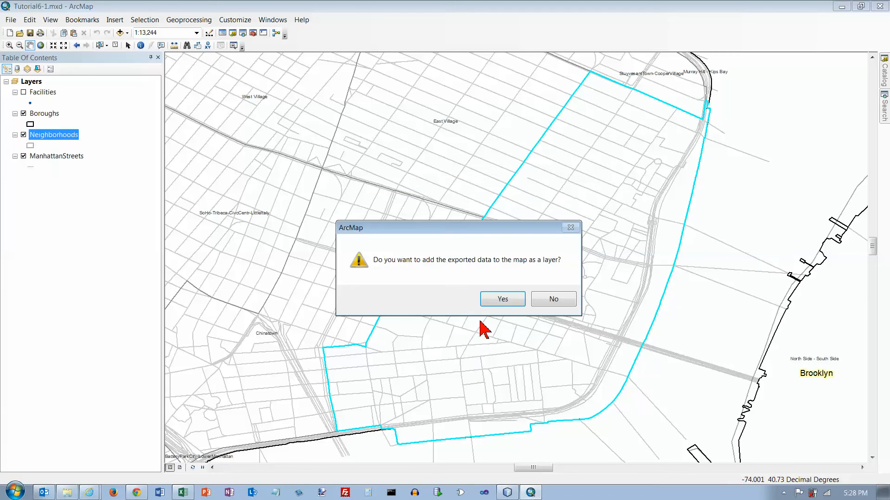
{"action": "left_click", "coordinate": [500, 302]}
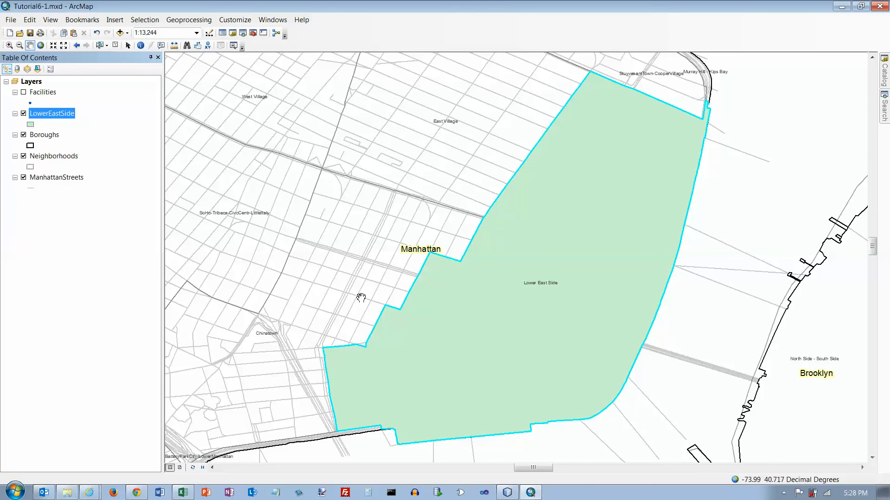
Step: Toggle the Boroughs, Neighborhoods, ManhattanStreets and Facilities layers to inspect the exported LowerEastSide polygon alone and against them
{"action": "left_click", "coordinate": [23, 135]}
{"action": "left_click", "coordinate": [23, 156]}
{"action": "left_click", "coordinate": [23, 177]}
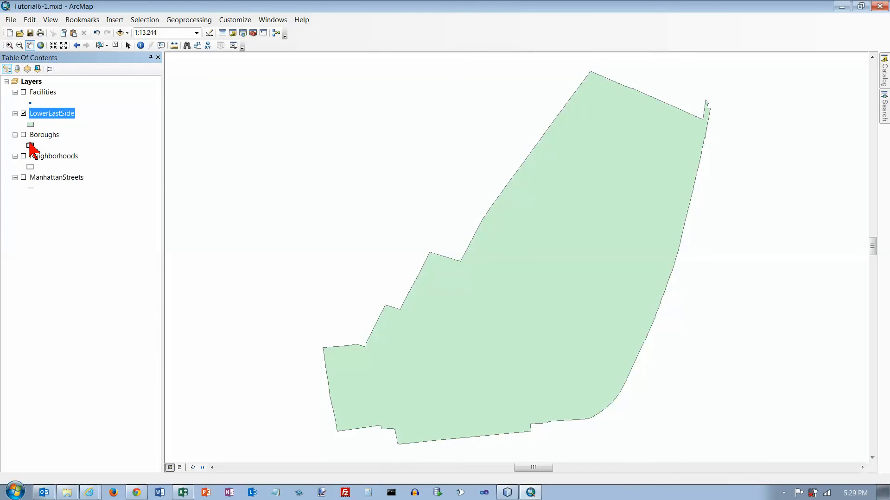
{"action": "left_click", "coordinate": [24, 134]}
{"action": "left_click", "coordinate": [23, 156]}
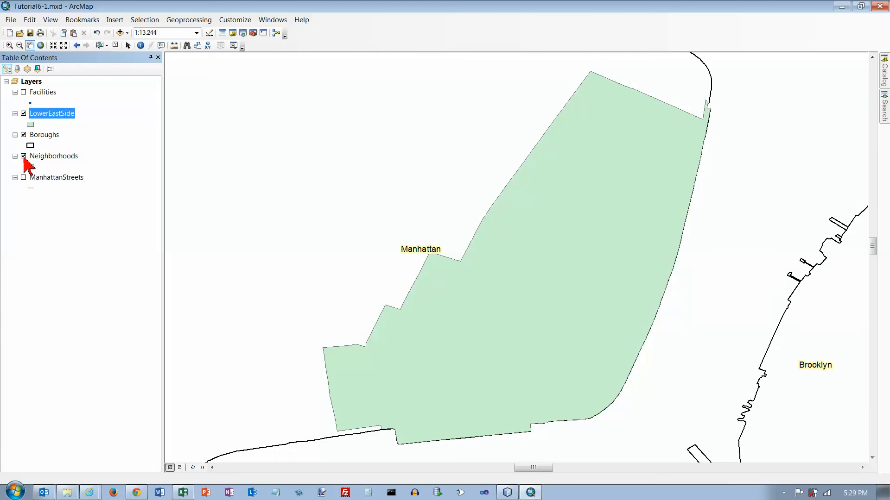
{"action": "left_click", "coordinate": [23, 177]}
{"action": "left_click", "coordinate": [23, 92]}
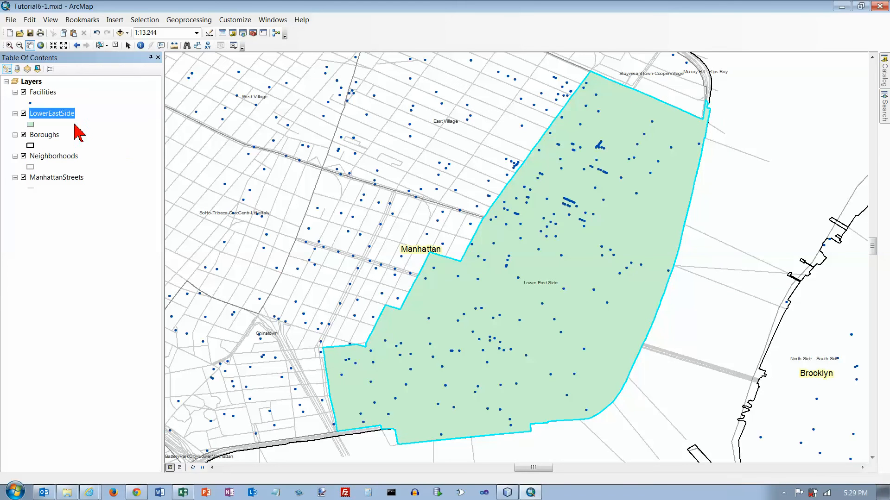
{"action": "left_click", "coordinate": [23, 92]}
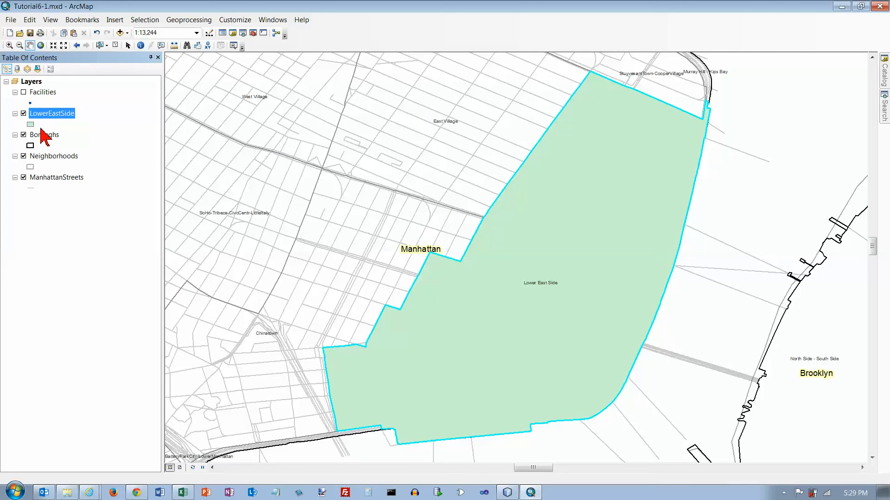
Step: Symbolize the LowerEastSide layer with no fill color and a black outline of width 2
{"action": "right_click", "coordinate": [31, 124]}
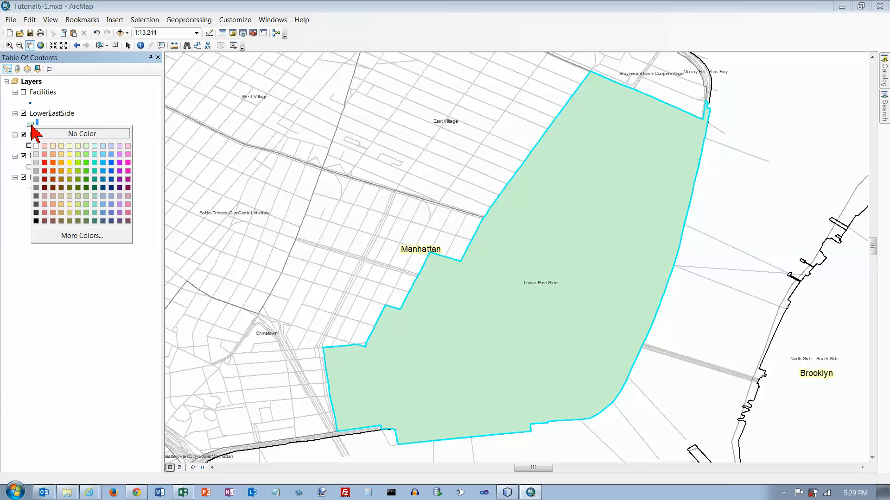
{"action": "left_click", "coordinate": [48, 134]}
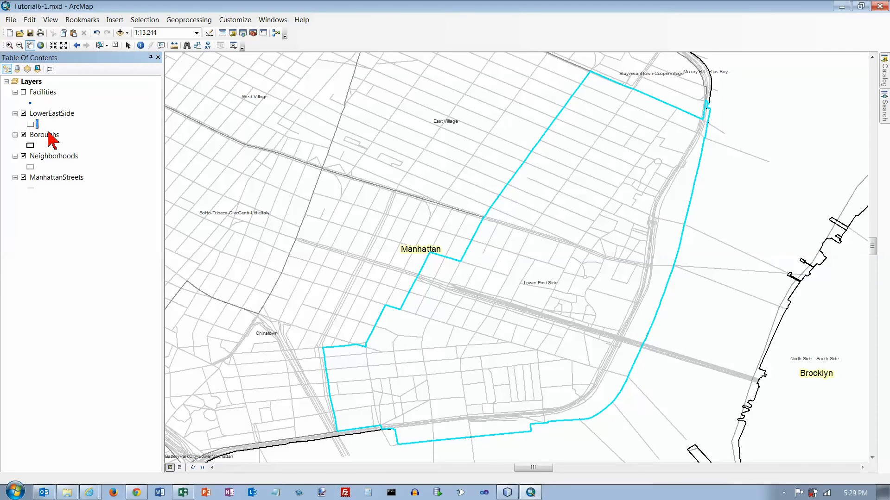
{"action": "left_click", "coordinate": [31, 125]}
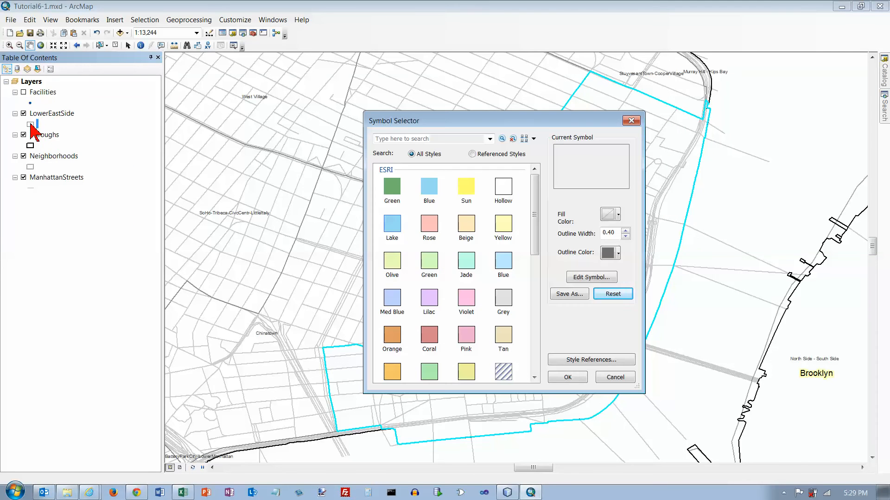
{"action": "left_click", "coordinate": [618, 254]}
{"action": "left_click", "coordinate": [605, 356]}
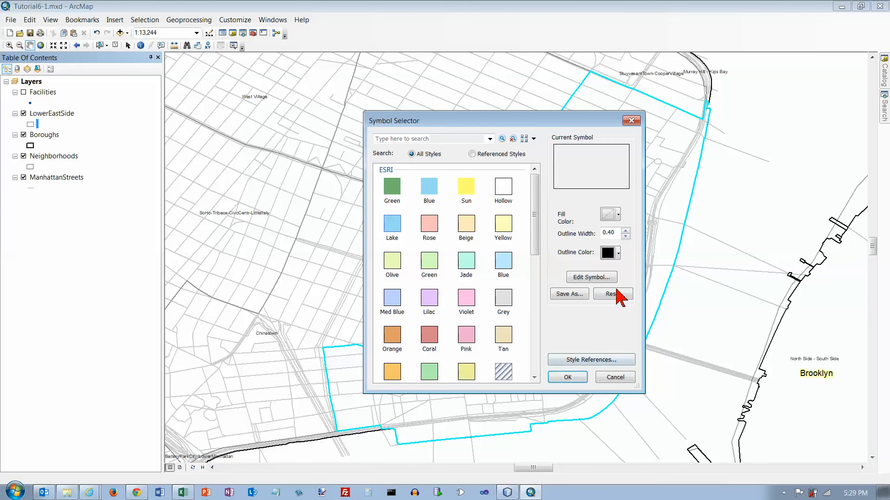
{"action": "left_click", "coordinate": [625, 231]}
{"action": "left_click", "coordinate": [626, 231]}
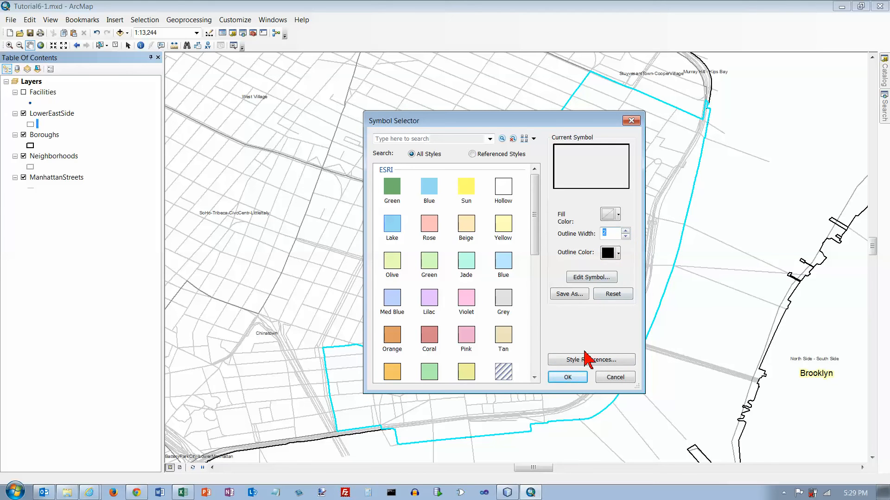
{"action": "left_click", "coordinate": [569, 377]}
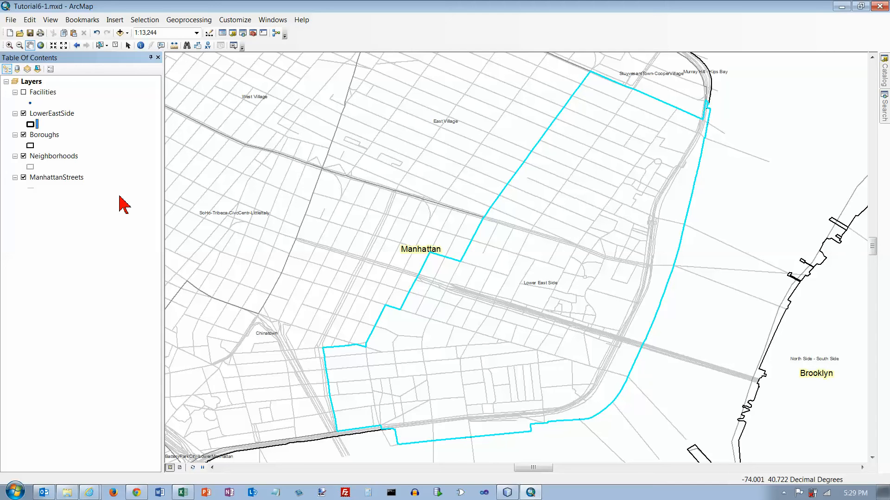
Step: Remove the Boroughs and Neighborhoods layers from the map
{"action": "right_click", "coordinate": [31, 136]}
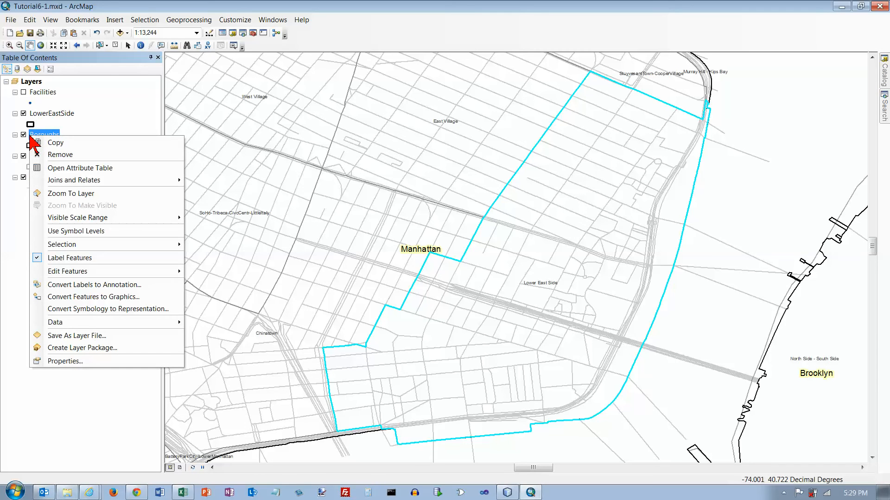
{"action": "left_click", "coordinate": [44, 155]}
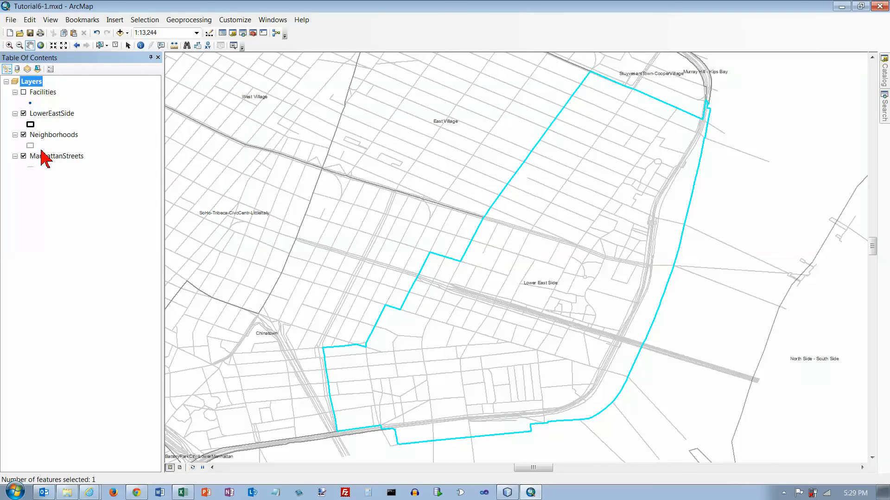
{"action": "right_click", "coordinate": [46, 136]}
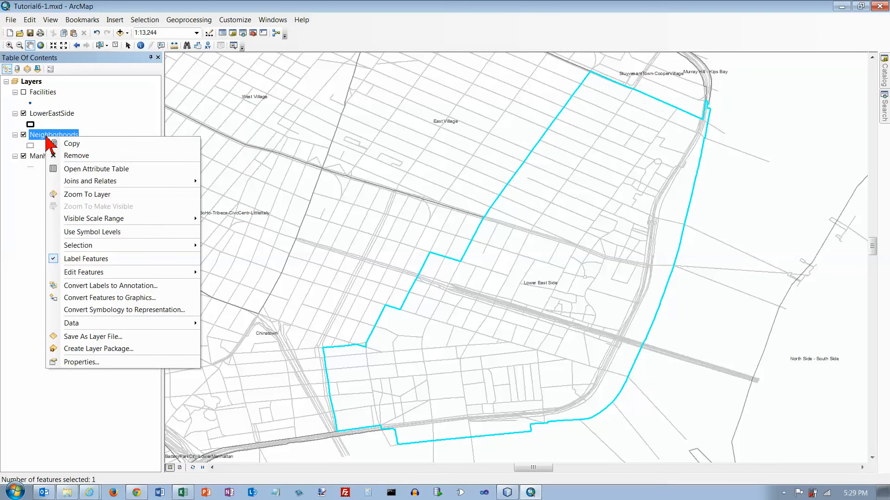
{"action": "left_click", "coordinate": [64, 155]}
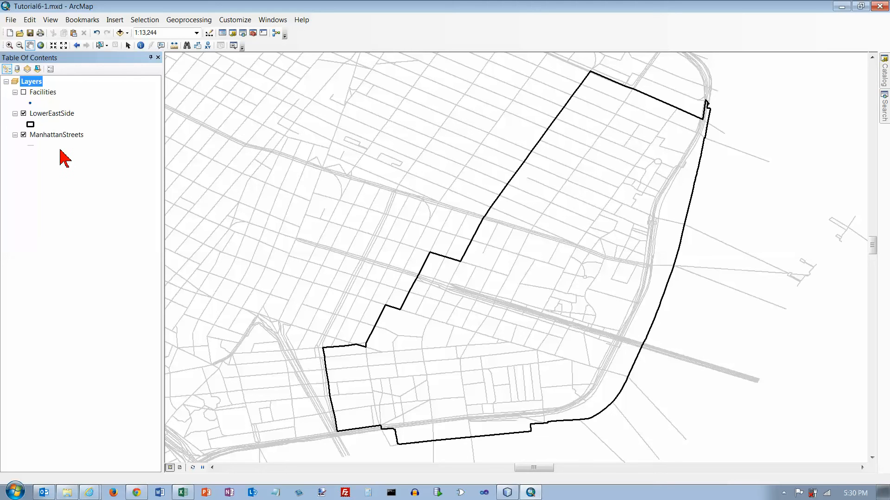
Step: Toggle the LowerEastSide and ManhattanStreets layers off and on to compare the streets with the neighborhood boundary
{"action": "left_click", "coordinate": [24, 114]}
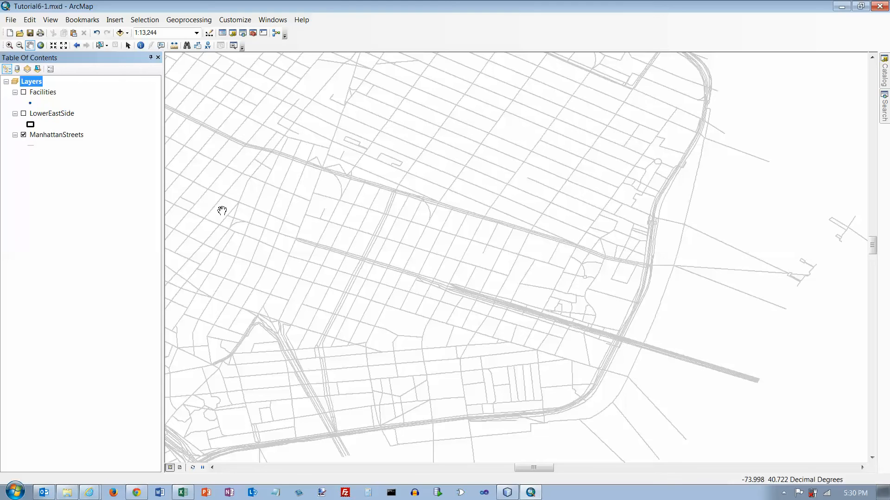
{"action": "left_click", "coordinate": [23, 135]}
{"action": "left_click", "coordinate": [23, 114]}
{"action": "left_click", "coordinate": [23, 114]}
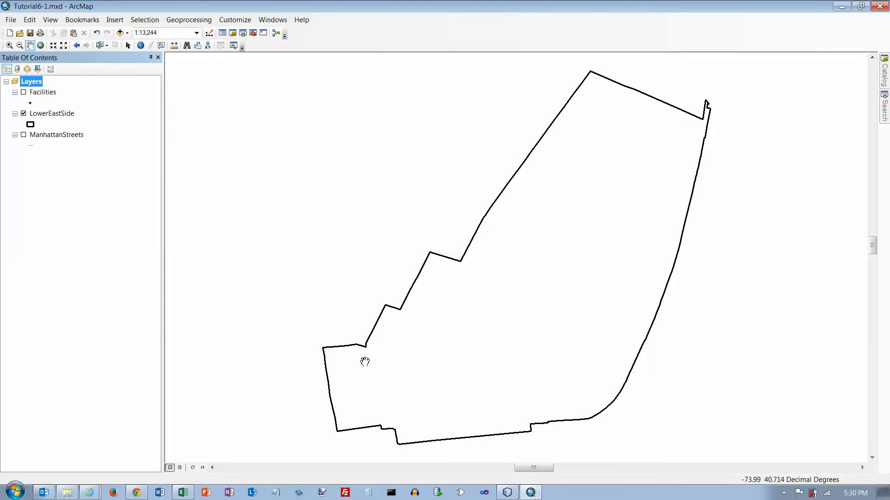
{"action": "left_click", "coordinate": [23, 135]}
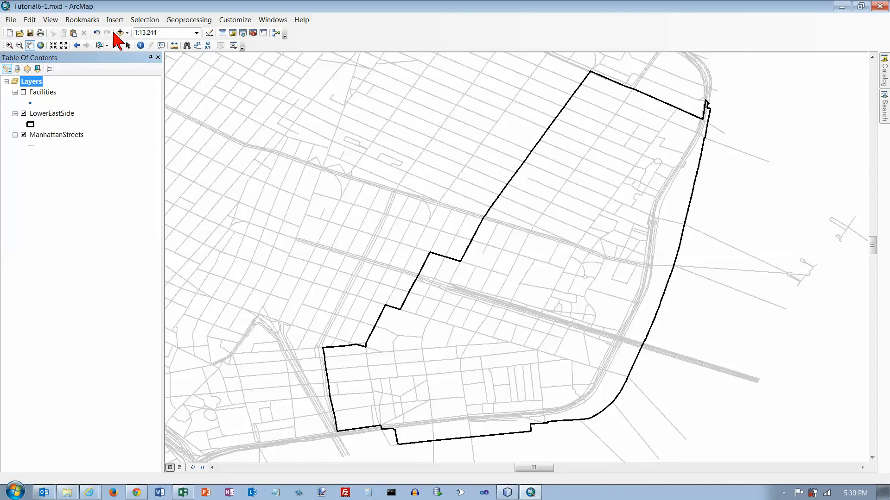
Step: Select by location the ManhattanStreets features that intersect the LowerEastSide source layer
{"action": "left_click", "coordinate": [130, 20]}
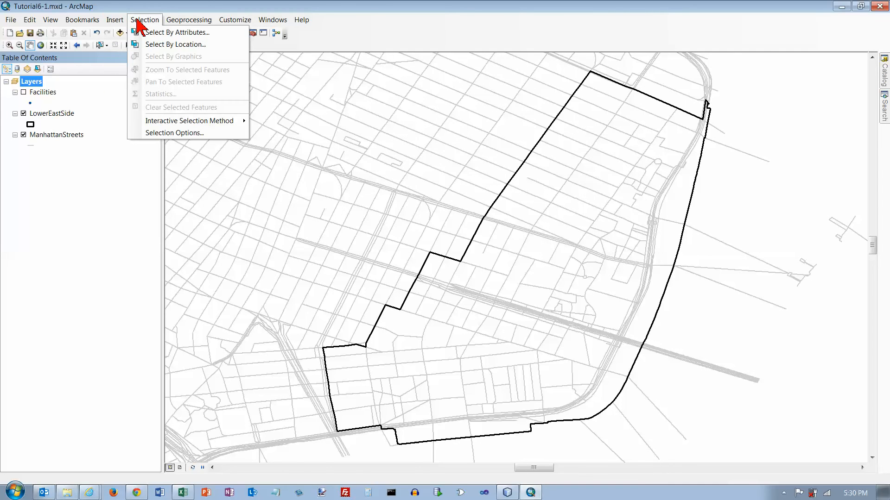
{"action": "left_click", "coordinate": [165, 45]}
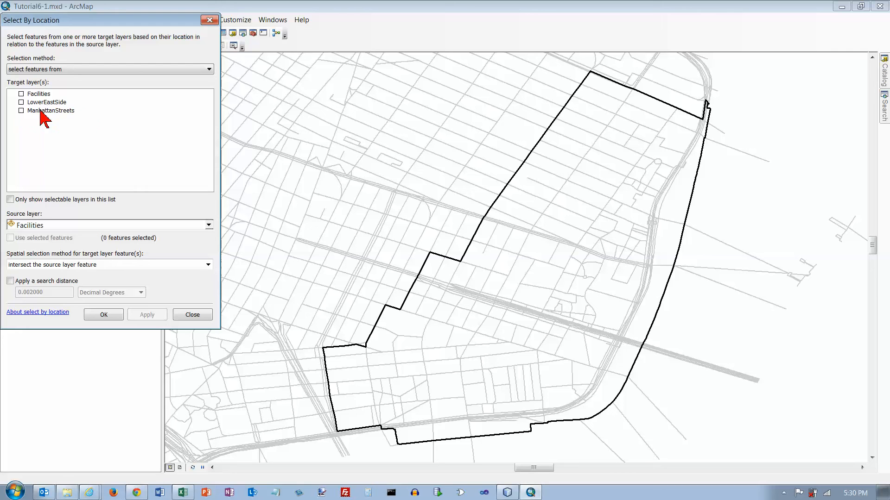
{"action": "left_click", "coordinate": [21, 111]}
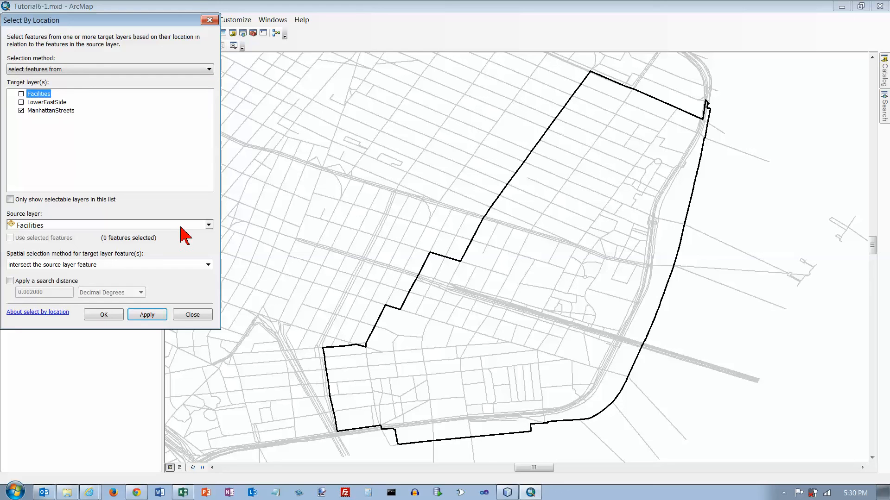
{"action": "left_click", "coordinate": [207, 226]}
{"action": "left_click", "coordinate": [62, 244]}
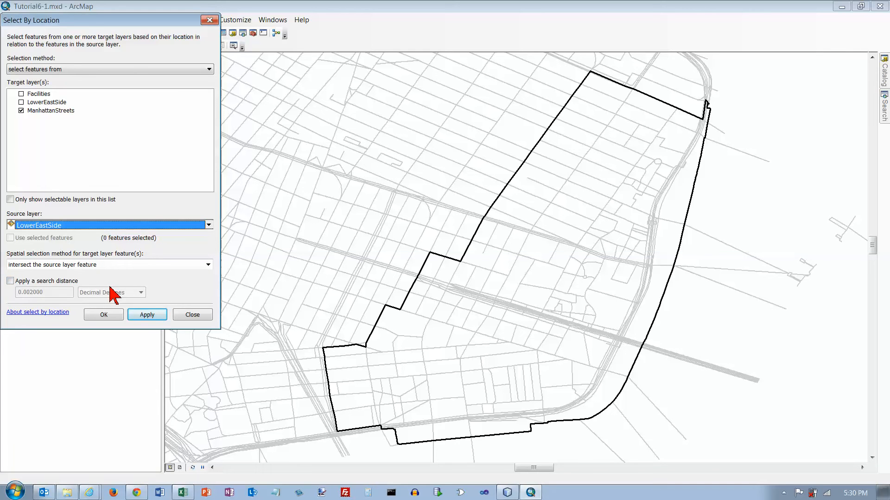
{"action": "left_click", "coordinate": [147, 317]}
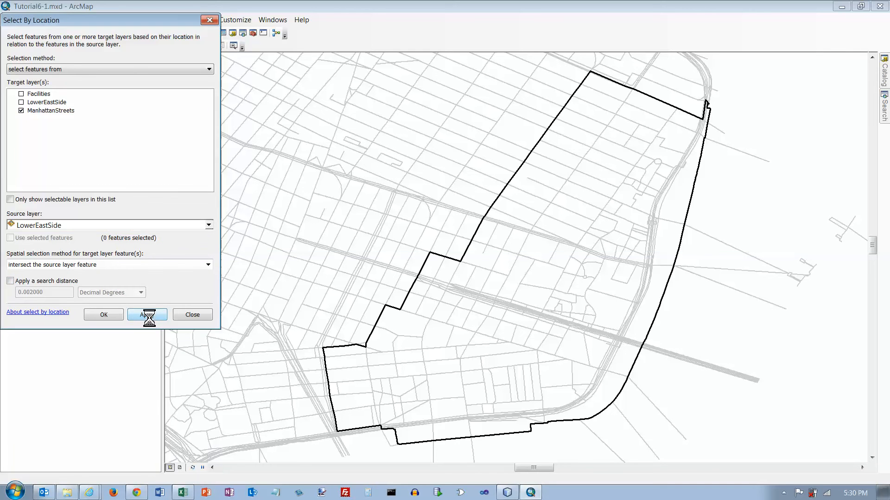
{"action": "left_click", "coordinate": [192, 315]}
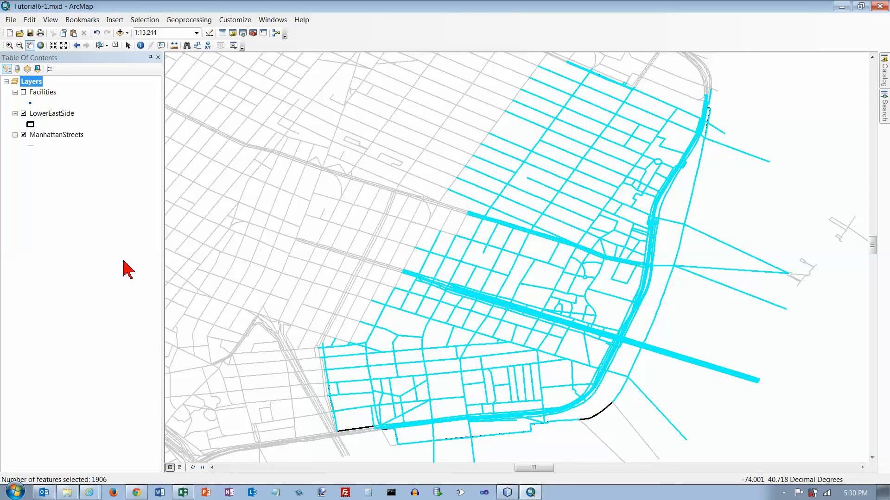
Step: Export the selected ManhattanStreets features to Chapter6.gdb as LowerEastSideStreets and add the result to the map as a layer
{"action": "right_click", "coordinate": [52, 135]}
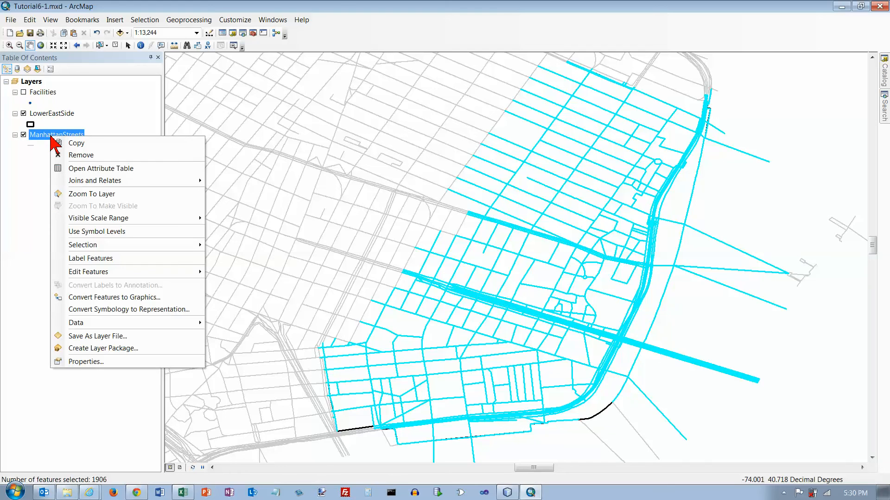
{"action": "mouse_move", "coordinate": [111, 327]}
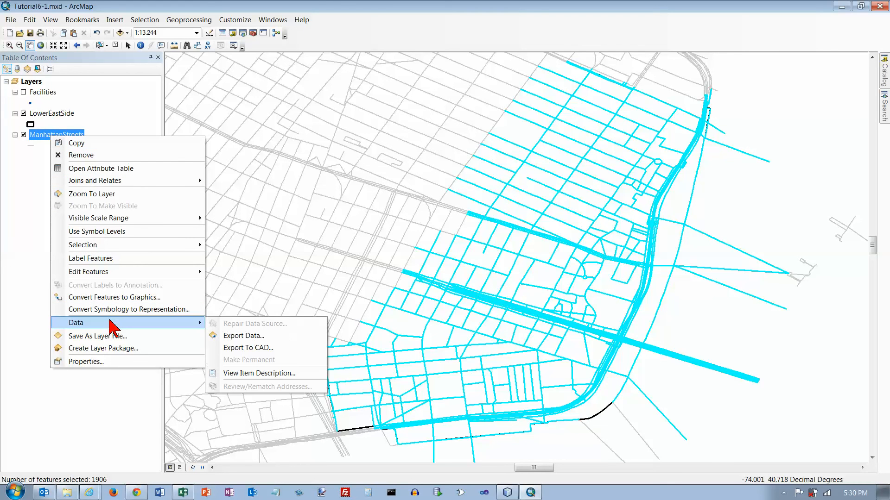
{"action": "left_click", "coordinate": [241, 336]}
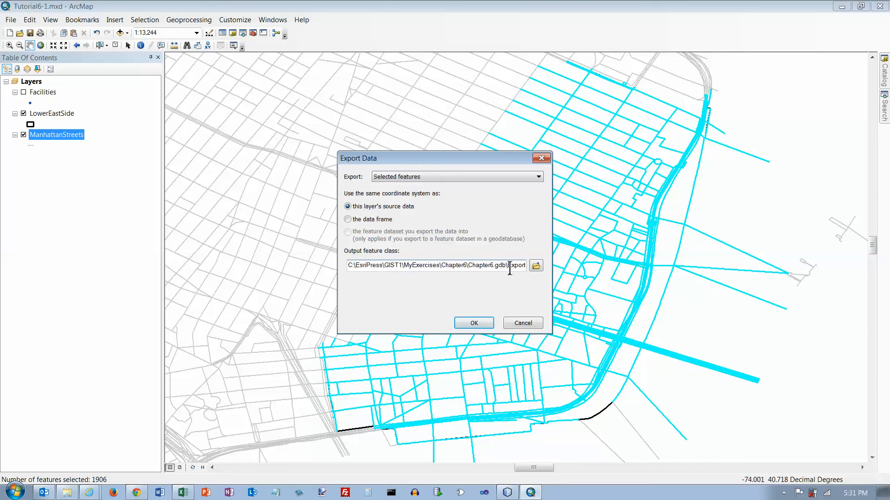
{"action": "left_click_drag", "start_coordinate": [514, 269], "coordinate": [533, 267]}
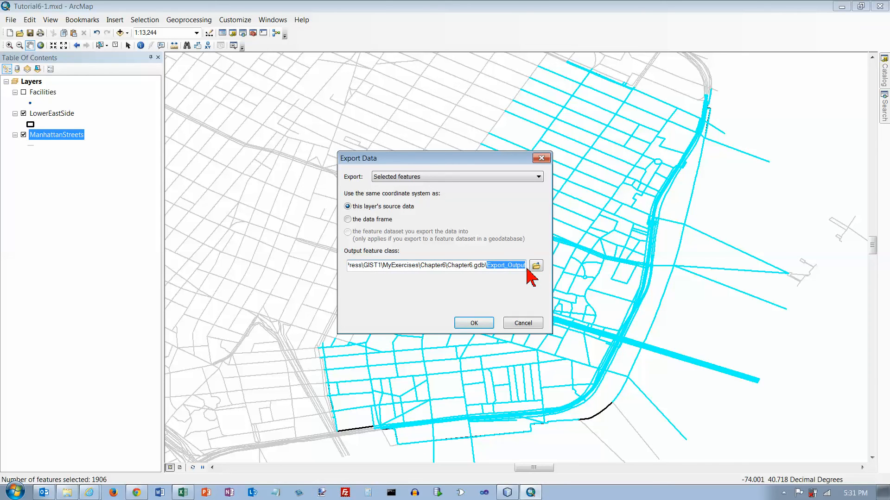
{"action": "type", "text": "LowerEastSideS"}
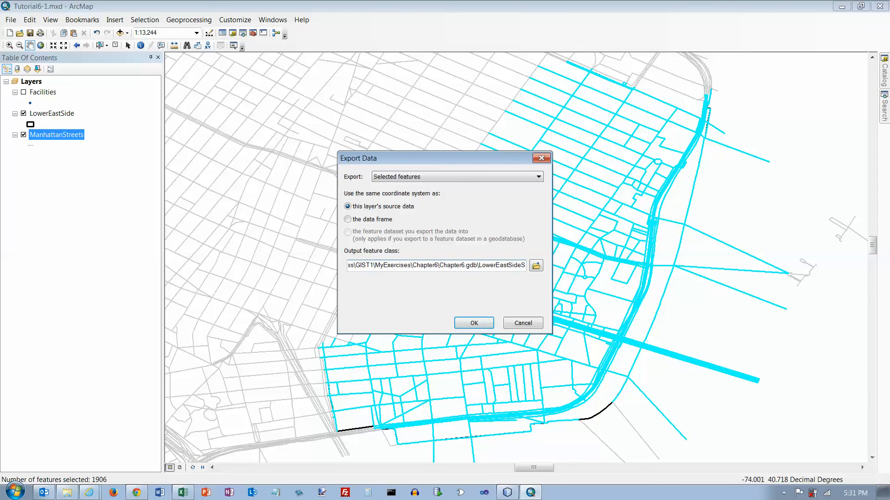
{"action": "type", "text": "treets"}
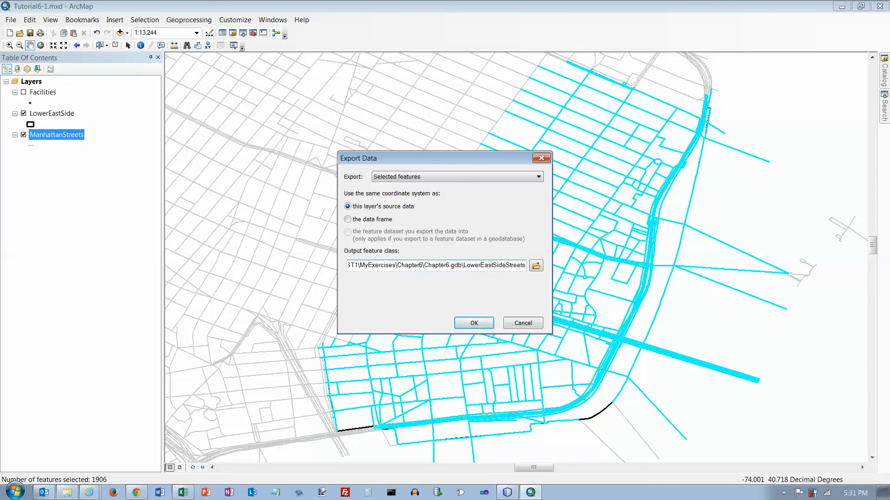
{"action": "left_click", "coordinate": [475, 324]}
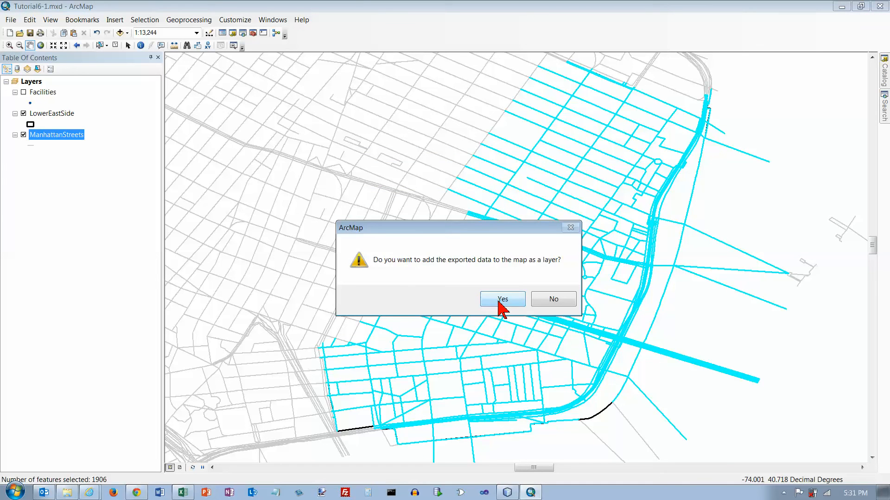
{"action": "left_click", "coordinate": [499, 301]}
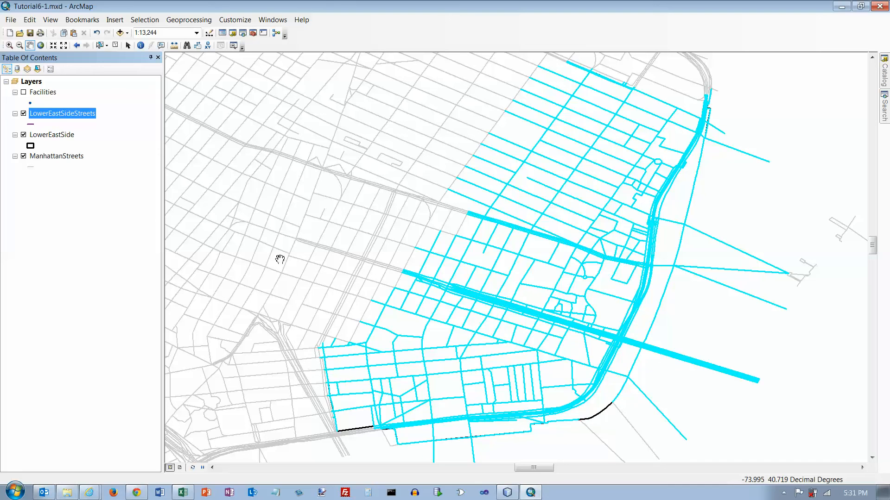
Step: Change the LowerEastSideStreets line symbol color to a medium gray
{"action": "left_click", "coordinate": [31, 124]}
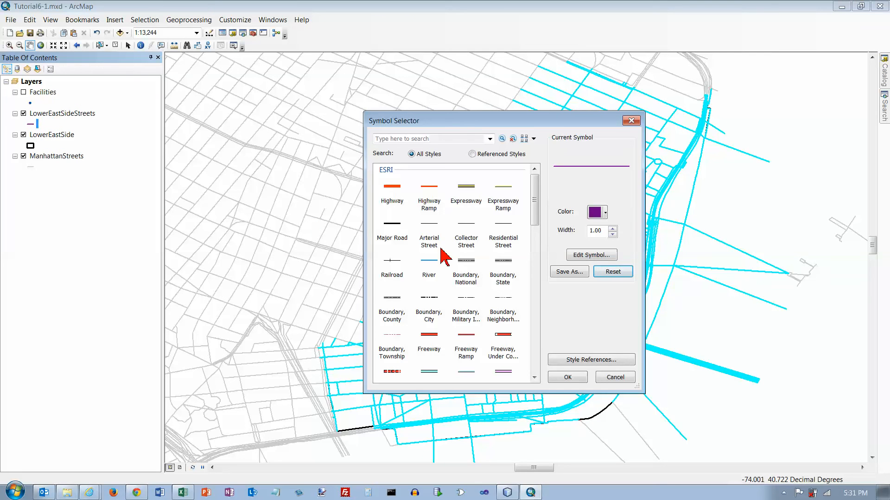
{"action": "left_click", "coordinate": [602, 212]}
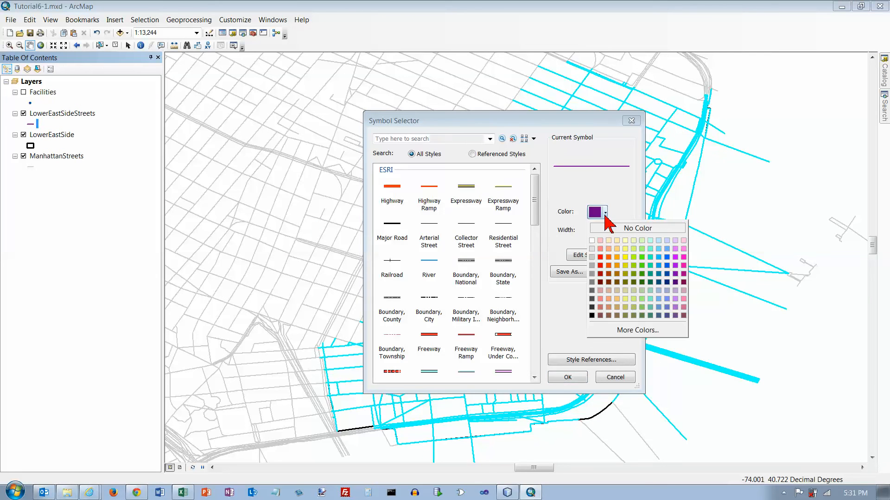
{"action": "left_click", "coordinate": [592, 266]}
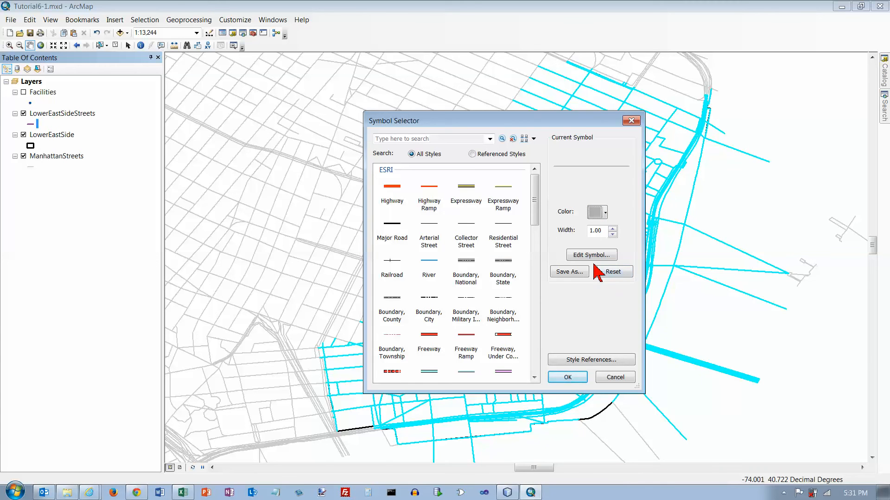
{"action": "left_click", "coordinate": [574, 376]}
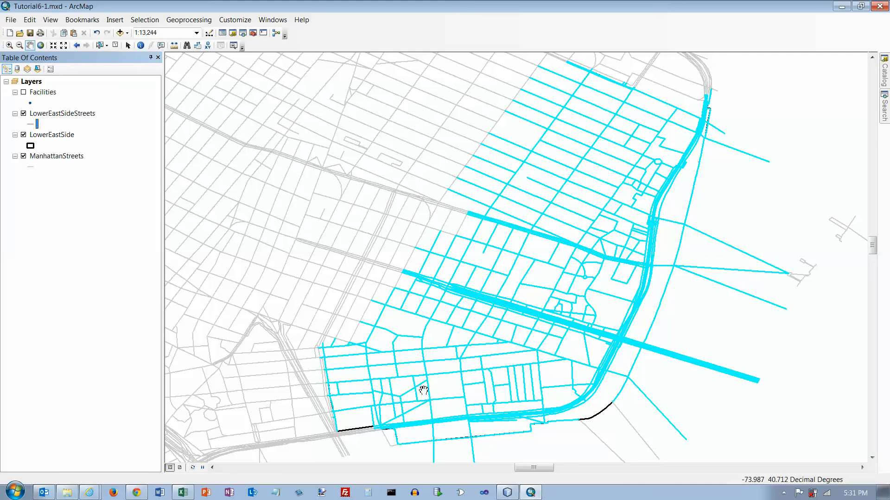
Step: Move the LowerEastSideStreets layer below LowerEastSide and remove the ManhattanStreets layer from the map
{"action": "scroll", "coordinate": [481, 426], "scroll_direction": "down", "scroll_amount": 3}
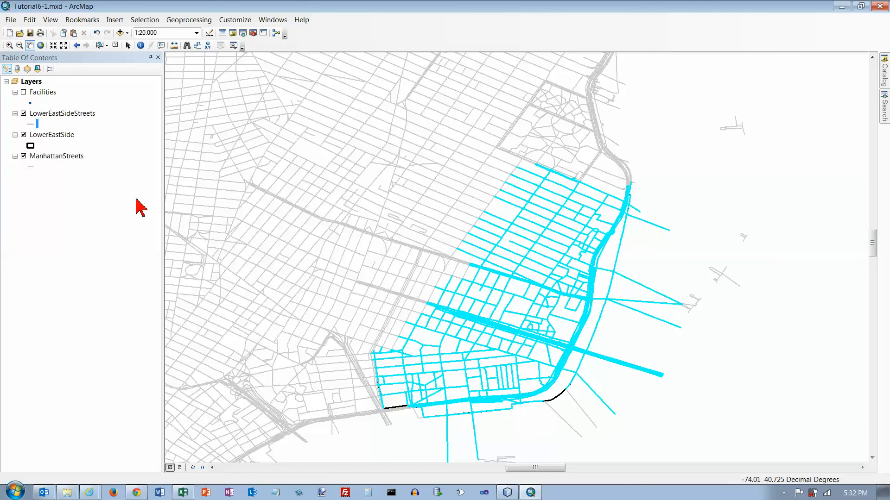
{"action": "left_click", "coordinate": [62, 115]}
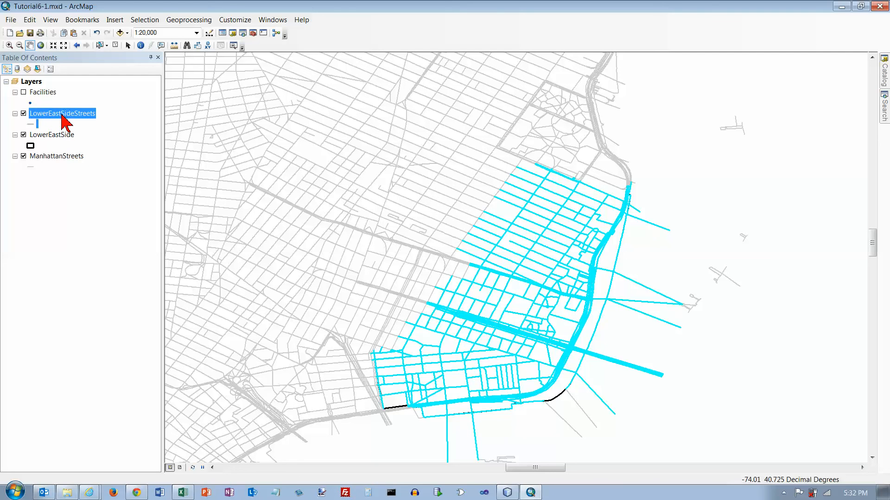
{"action": "left_click_drag", "start_coordinate": [61, 115], "coordinate": [52, 151]}
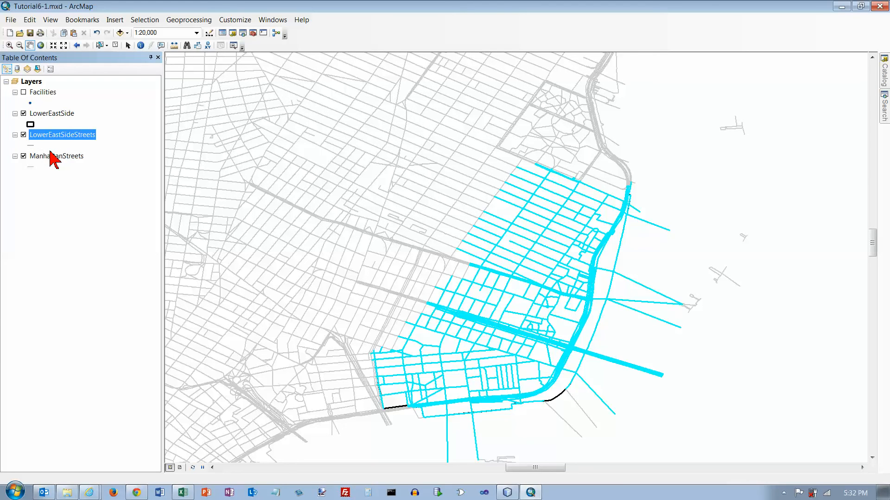
{"action": "right_click", "coordinate": [47, 156]}
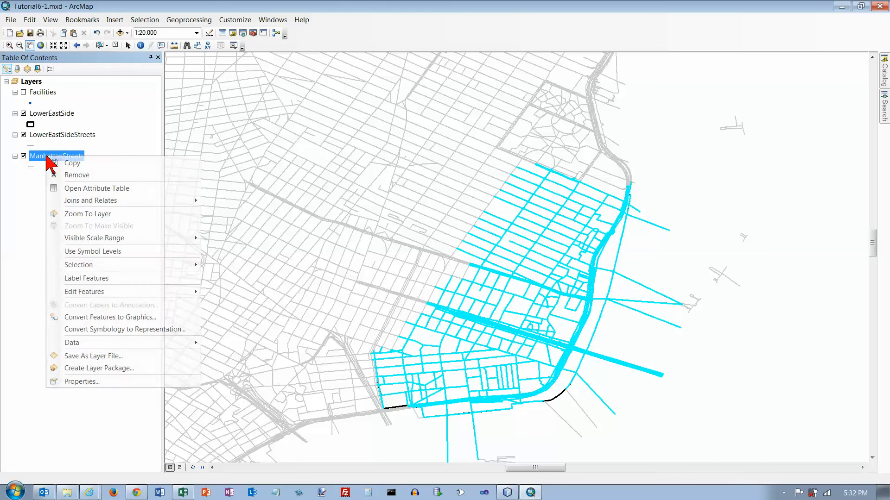
{"action": "left_click", "coordinate": [73, 176]}
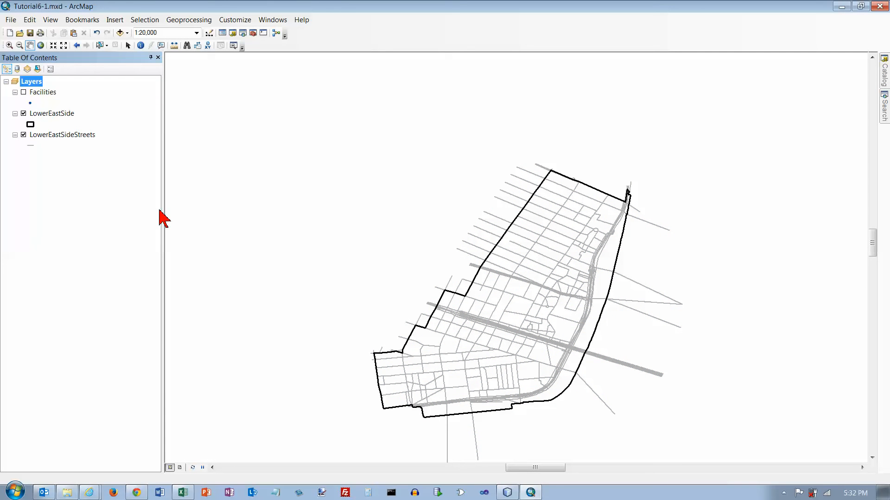